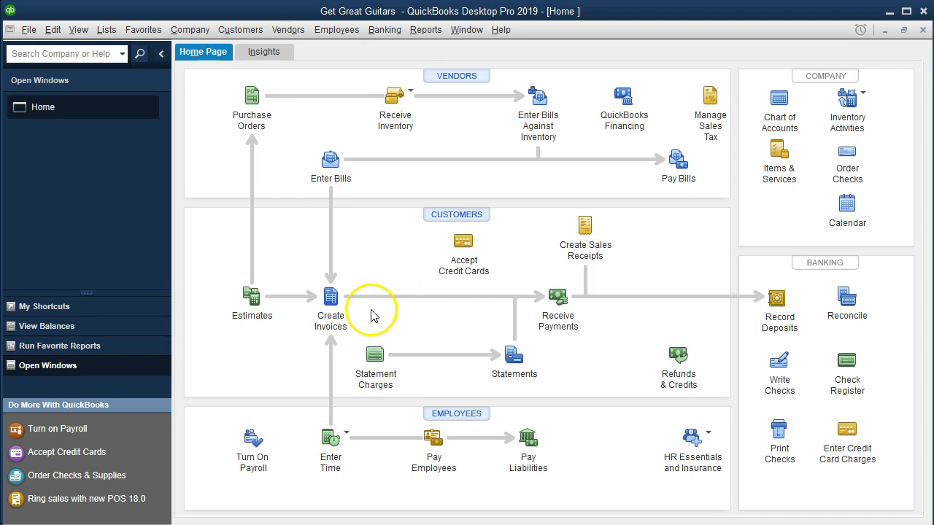
Open the previous invoice, made out to Smith Guitars, review its sales tax, and close the invoice form
left_click(338, 305)
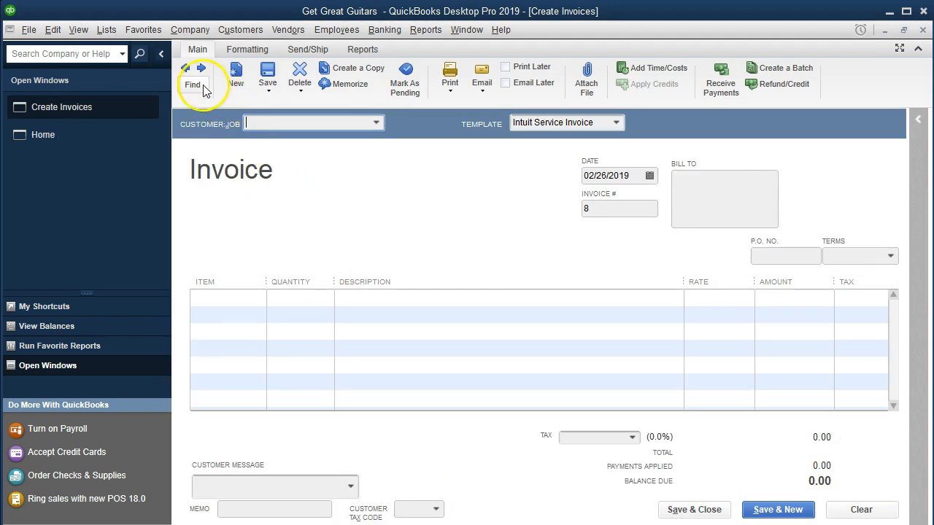
left_click(187, 70)
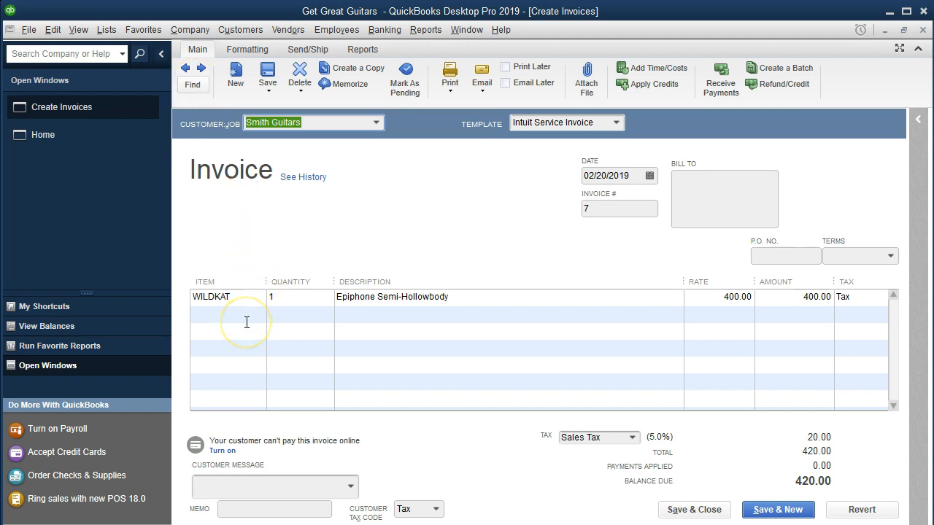
left_click(369, 338)
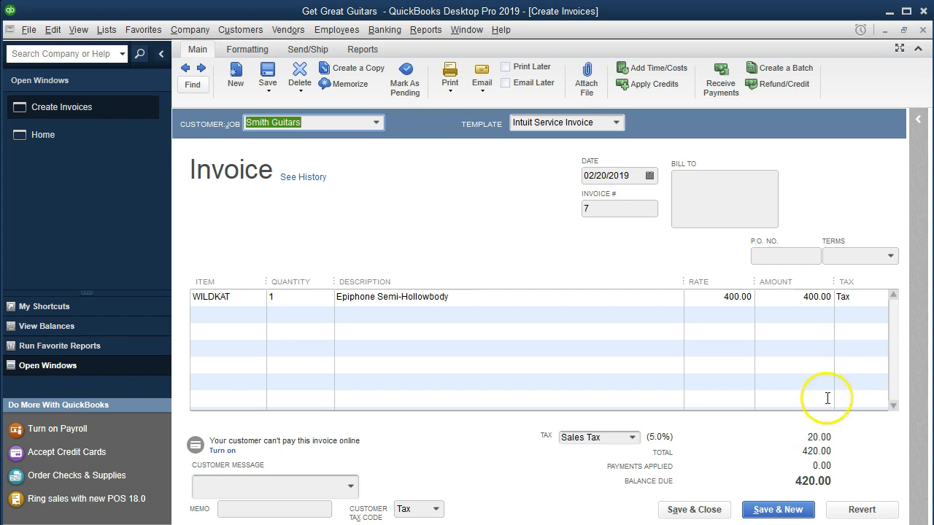
left_click(923, 30)
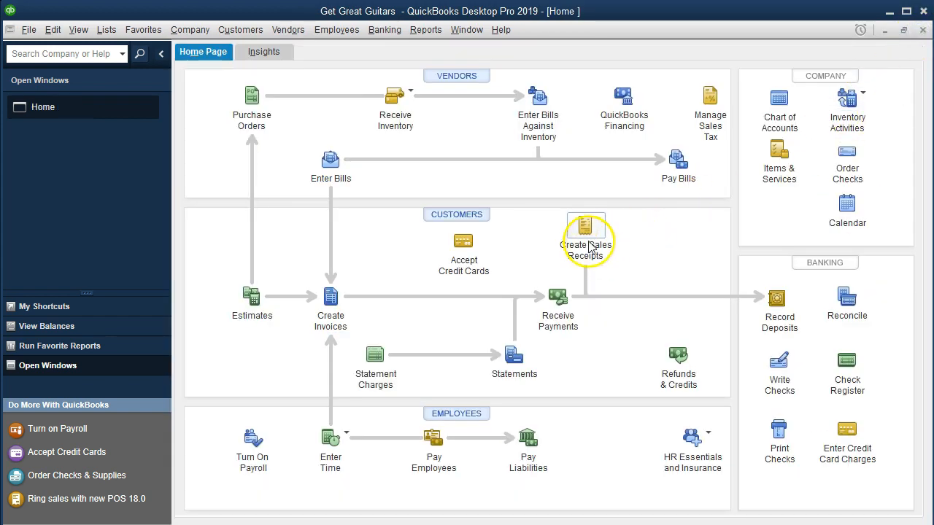
Open the previous sales receipt, made out to Garcia Guitar, review its sales tax, and close the receipt form
left_click(590, 246)
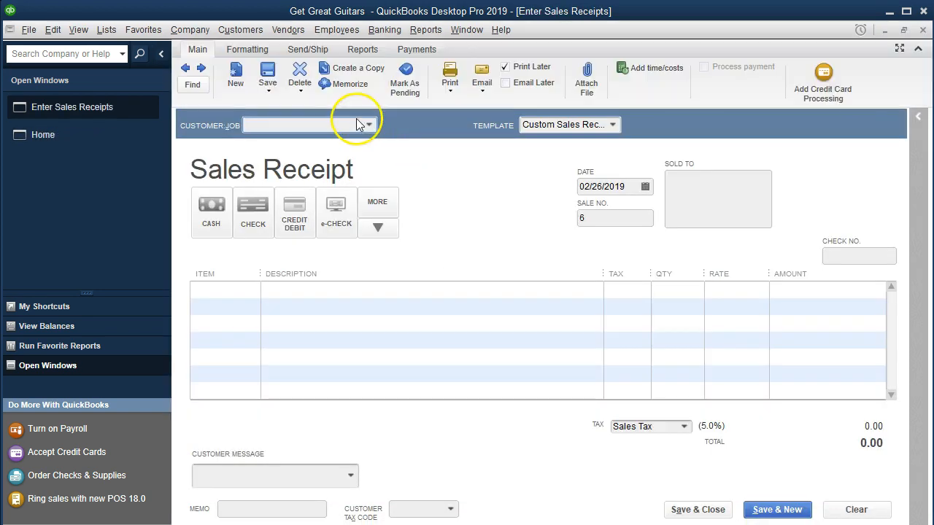
left_click(186, 68)
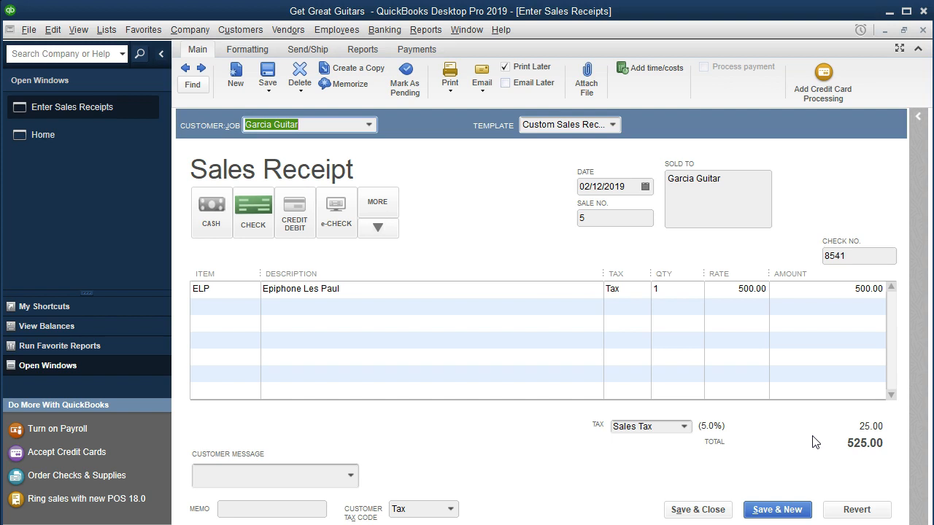
left_click(923, 31)
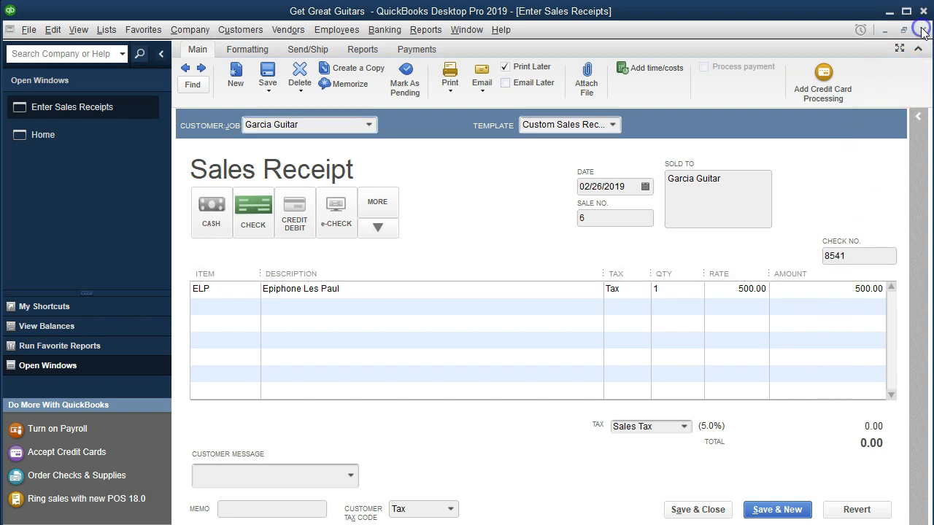
Run the standard Balance Sheet report
left_click(431, 32)
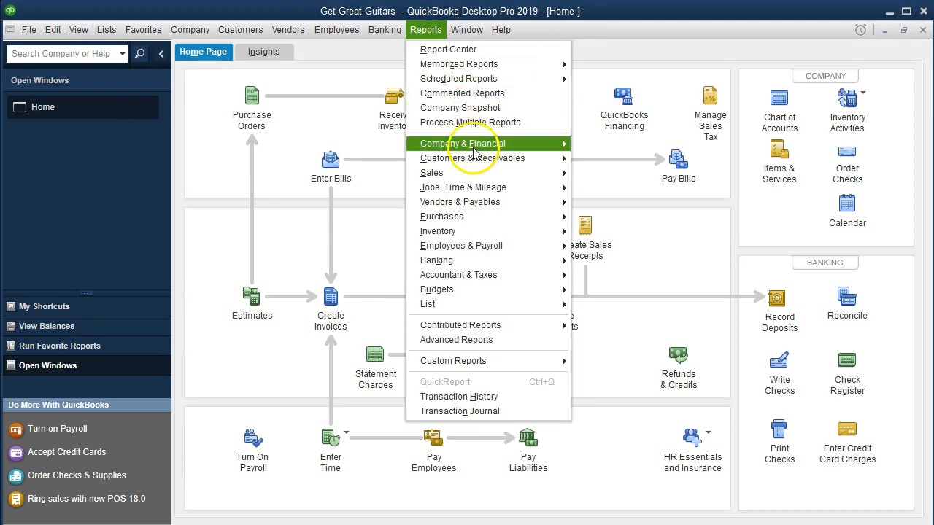
mouse_move(559, 143)
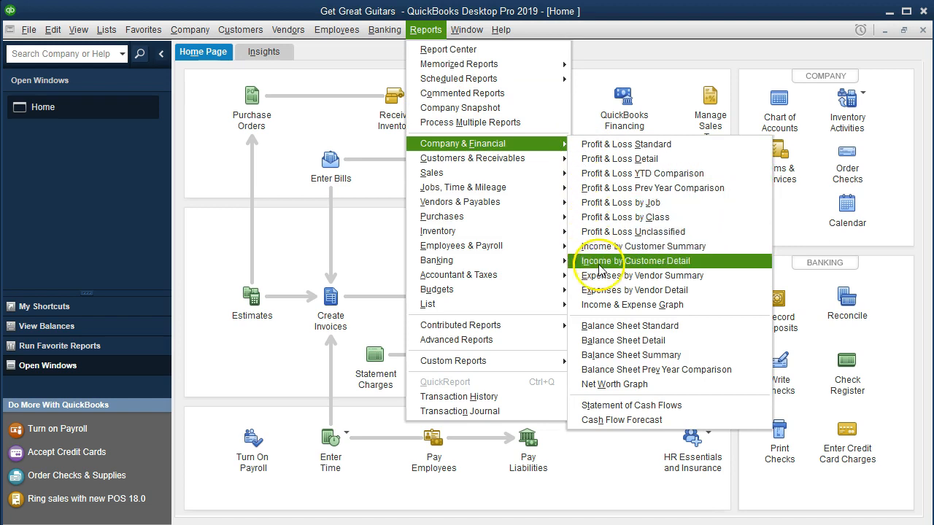
left_click(711, 328)
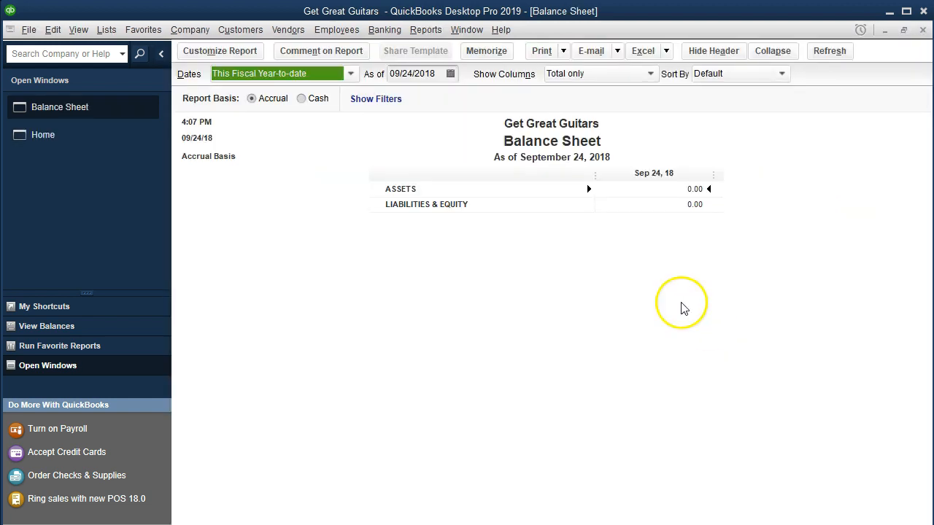
Customize the Balance Sheet's date range to run from 01/01/2019 to 12/31/2019
left_click(244, 52)
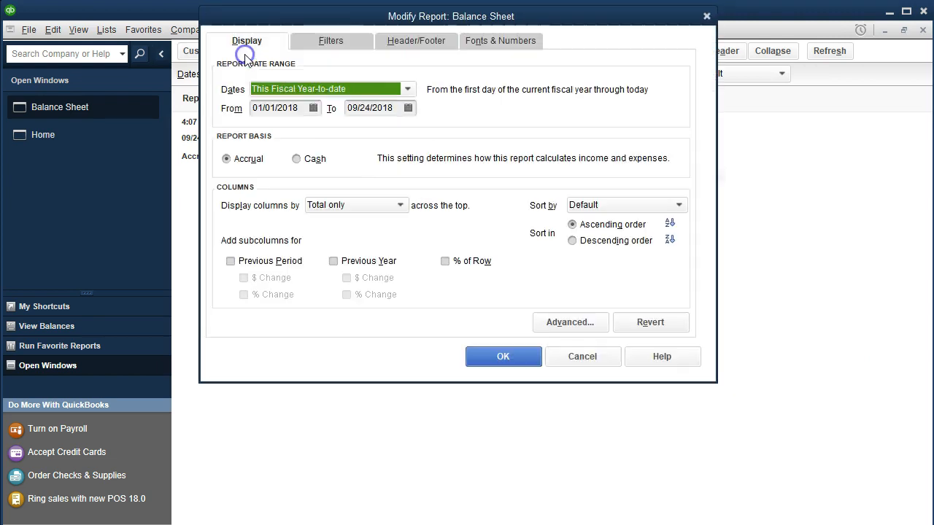
key("Tab")
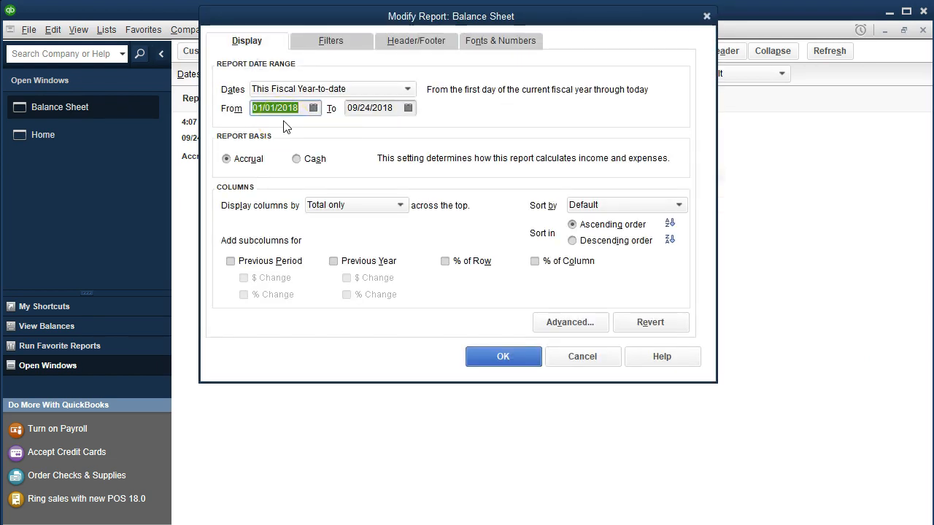
type("01/01/2019")
key("Tab")
type("12/31/2019")
key("Tab")
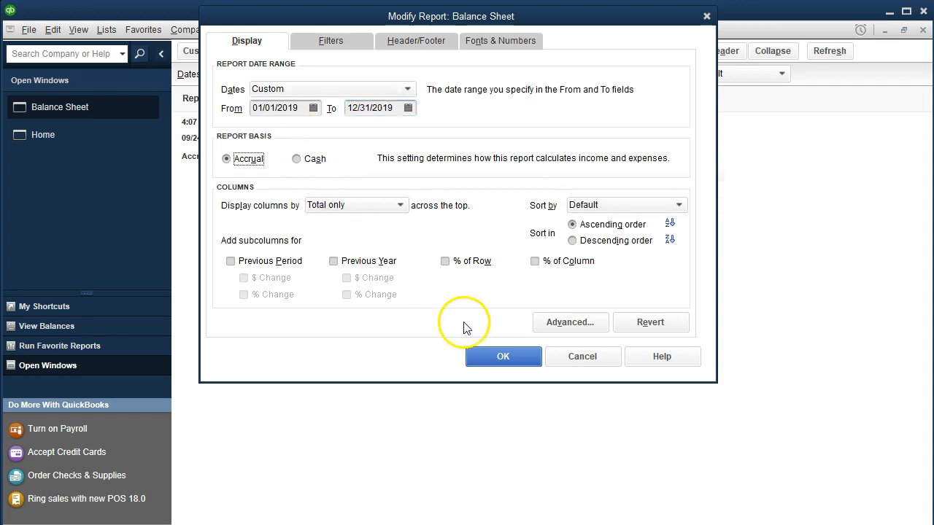
left_click(487, 361)
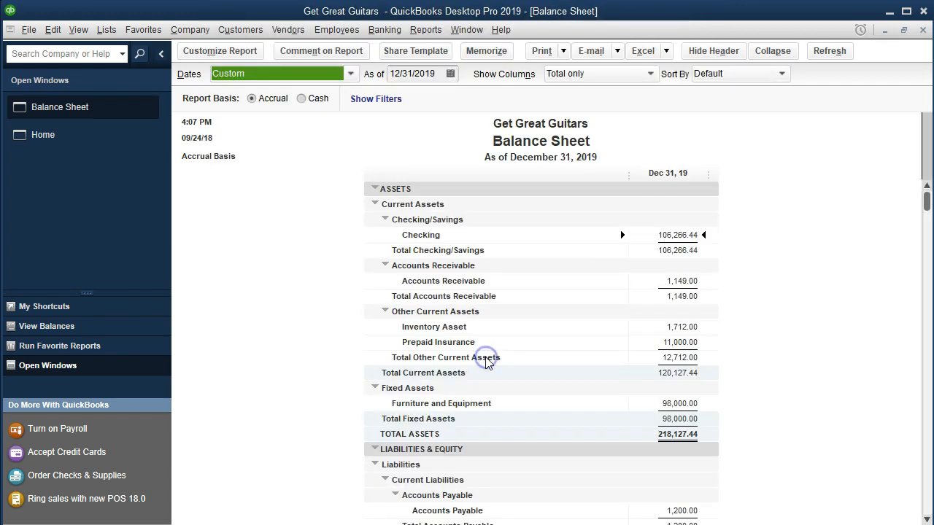
Find Sales Tax Payable under other current liabilities in the Balance Sheet and drill down to its transactions
scroll(487, 363, "down", 3)
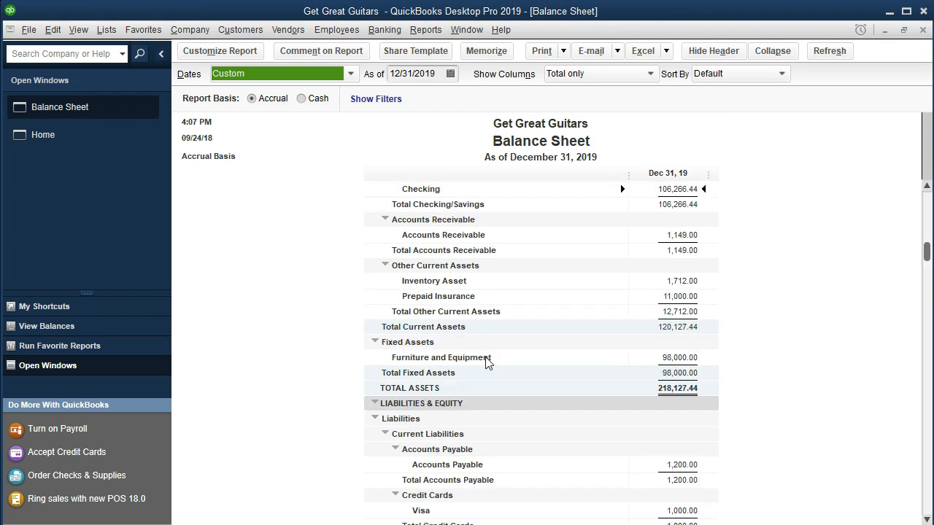
scroll(487, 363, "down", 1)
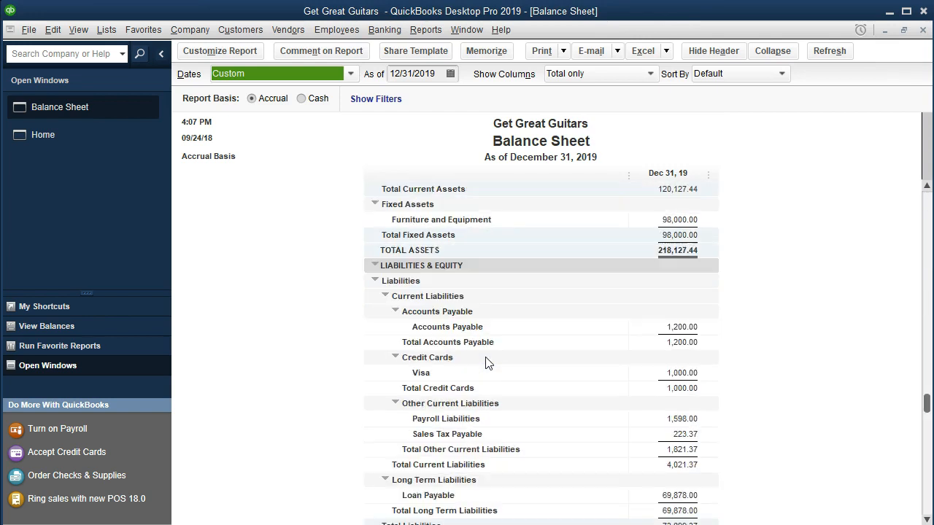
scroll(509, 390, "down", 1)
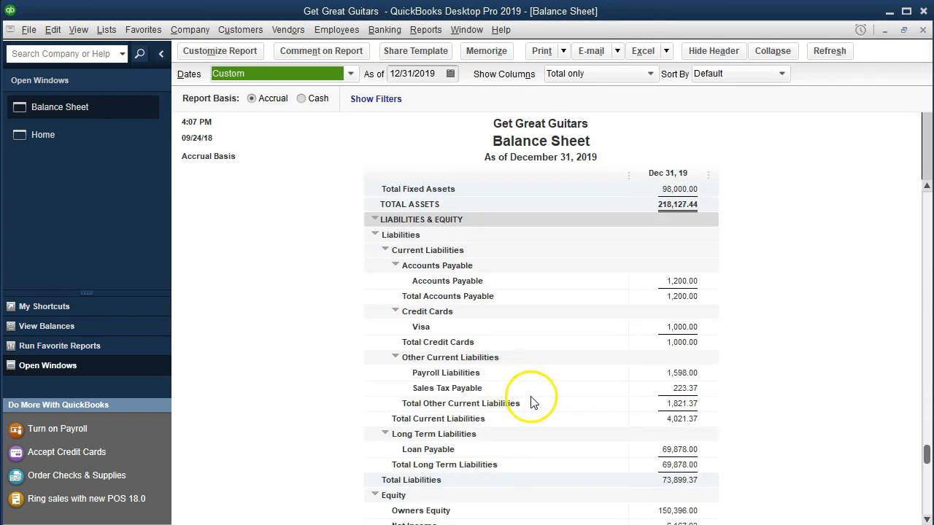
left_click(654, 390)
scroll(605, 448, "down", 1)
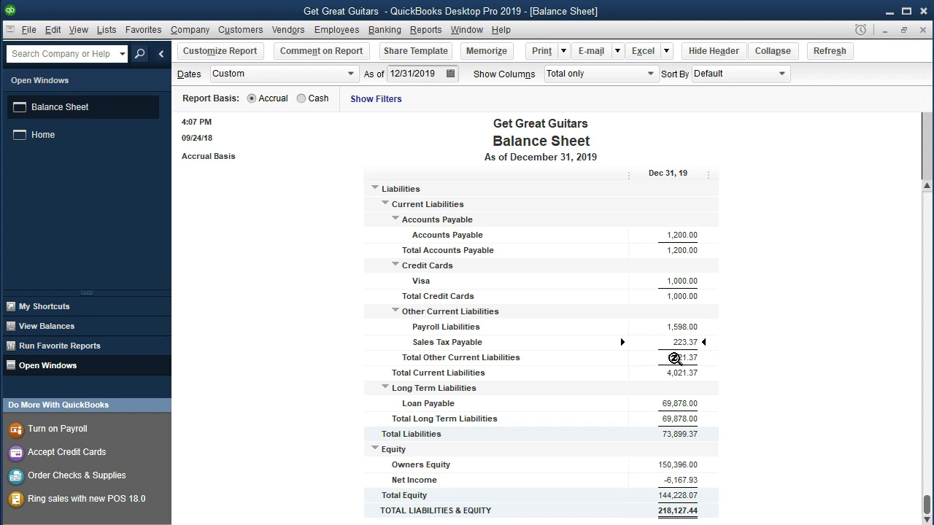
double_click(673, 342)
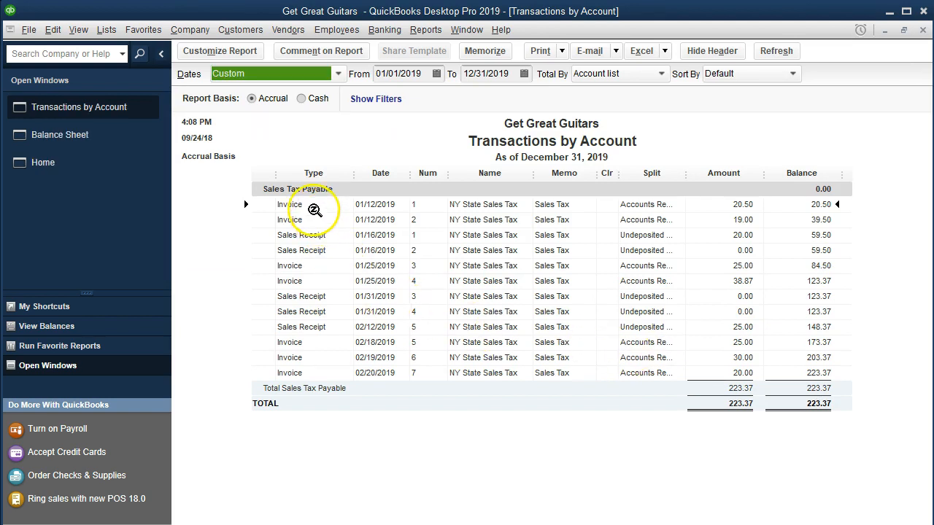
Examine the invoices and sales receipts that make up Sales Tax Payable, and close the transaction detail report
left_click(314, 238)
left_click(313, 264)
left_click(310, 299)
left_click(319, 341)
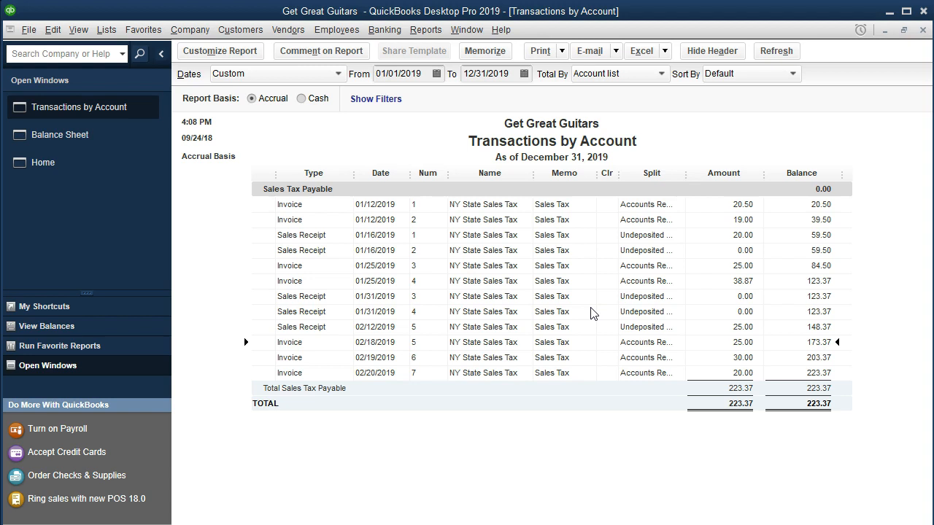
left_click(728, 311)
left_click(425, 339)
left_click(923, 29)
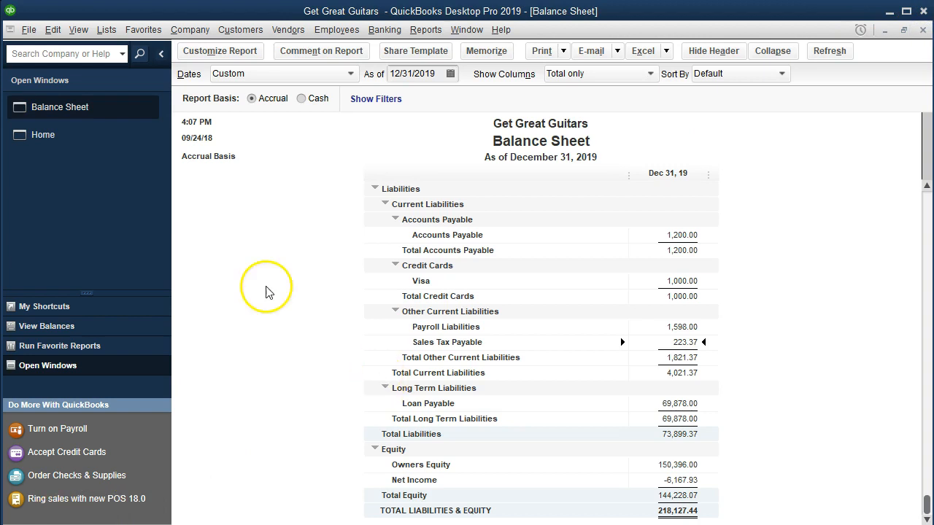
Open Manage Sales Tax from the home page, review the company's sales tax preferences, and close the preferences without changing them
left_click(75, 145)
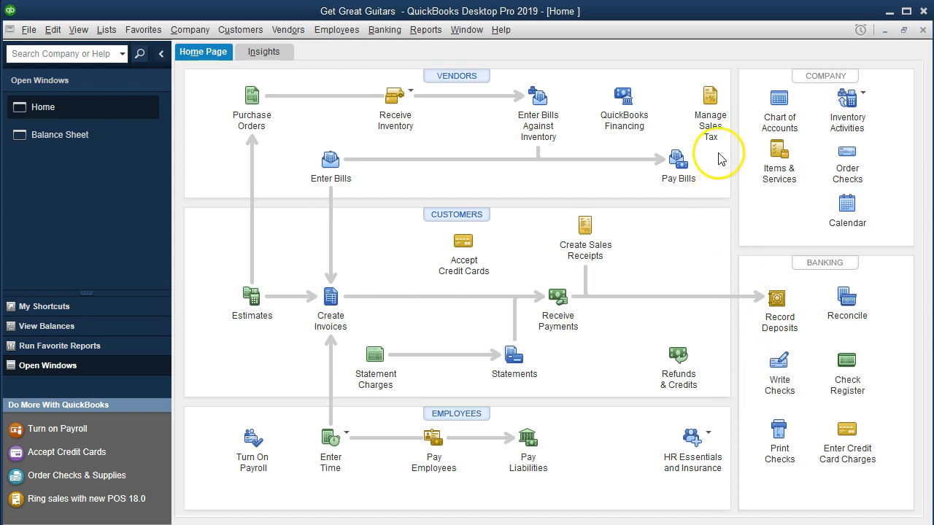
left_click(711, 117)
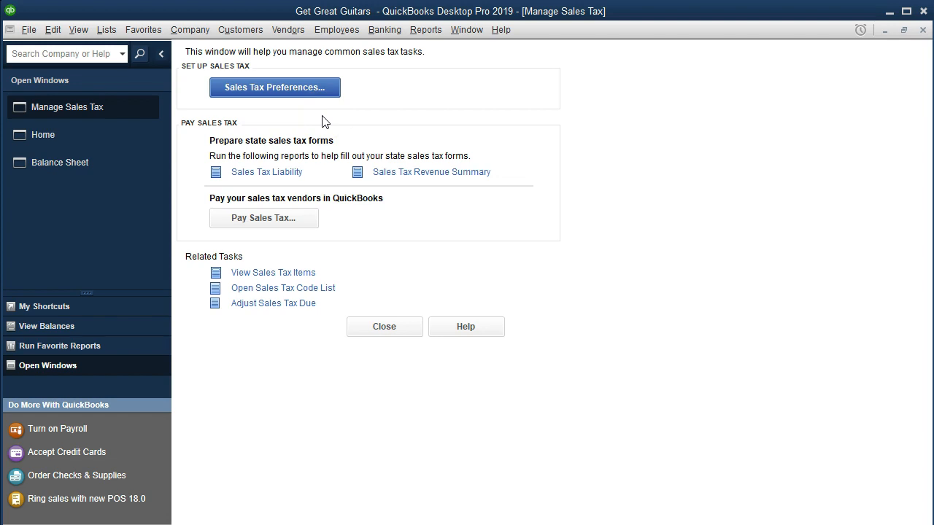
left_click(52, 29)
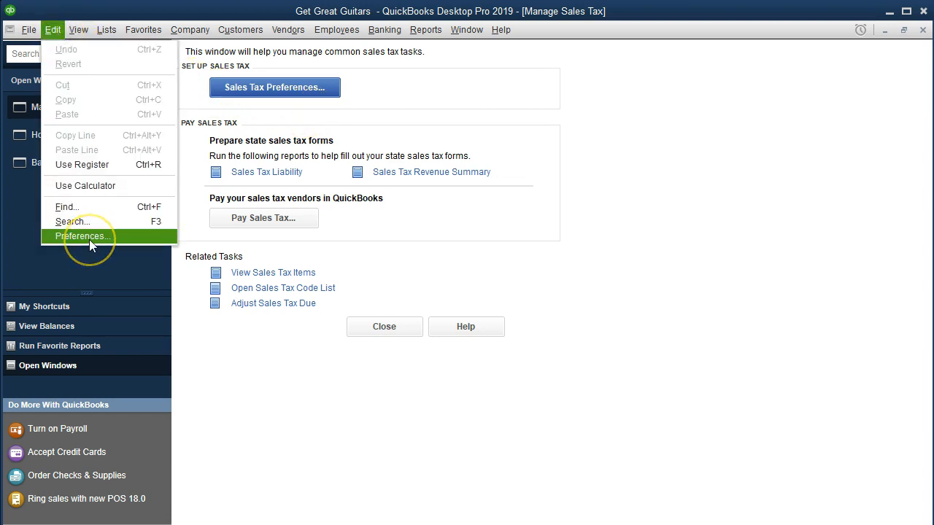
left_click(410, 107)
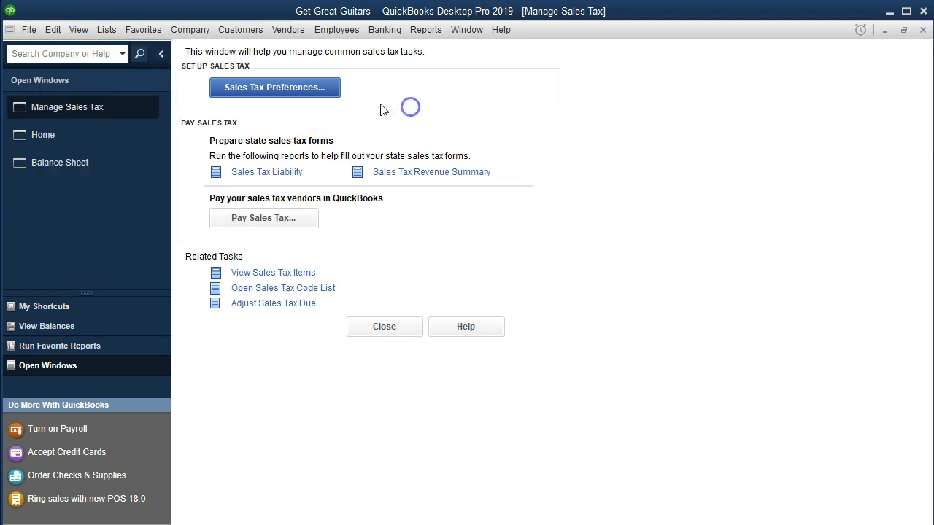
left_click(322, 100)
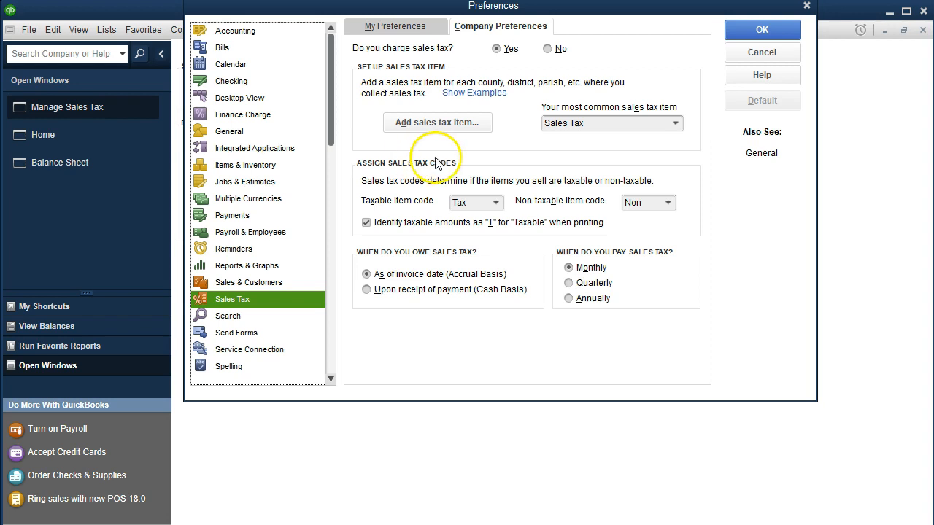
left_click(808, 7)
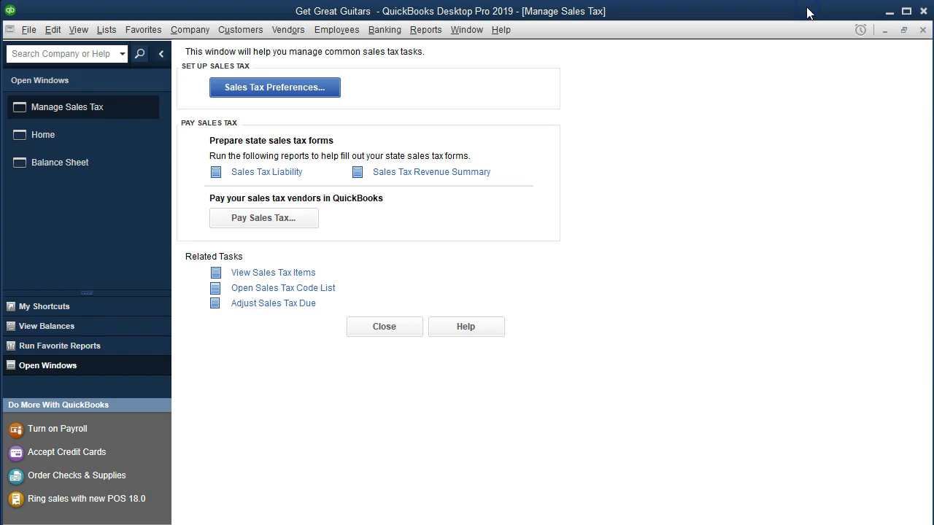
Run the Sales Tax Liability report for 01/01/2019 through 12/31/2019
left_click(267, 173)
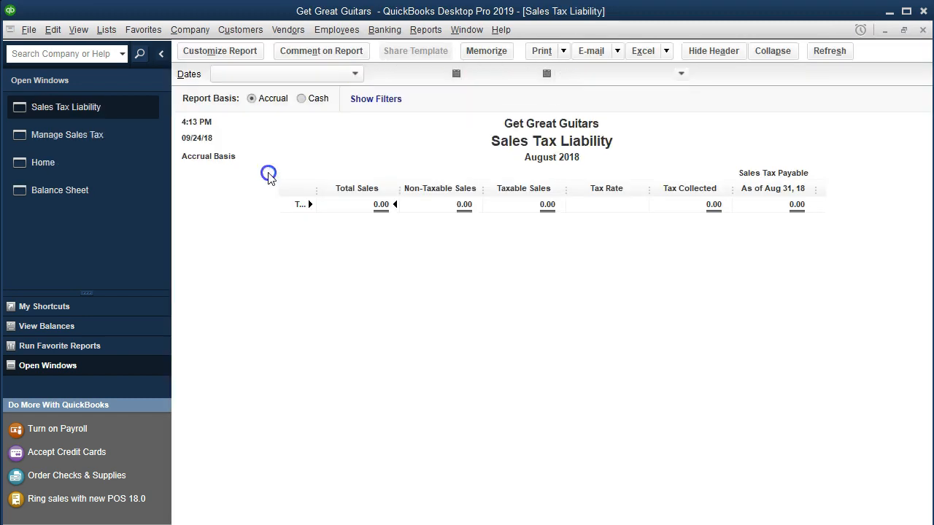
key("Tab")
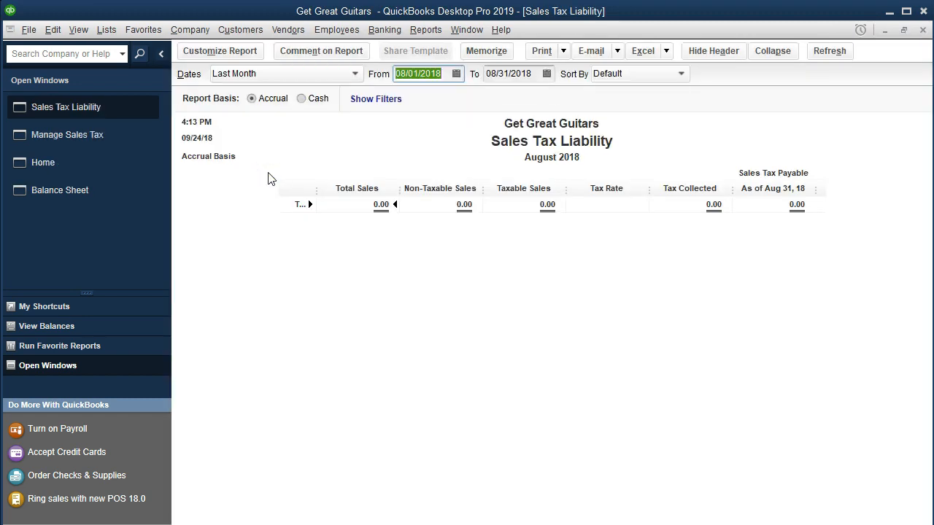
type("01/01/19")
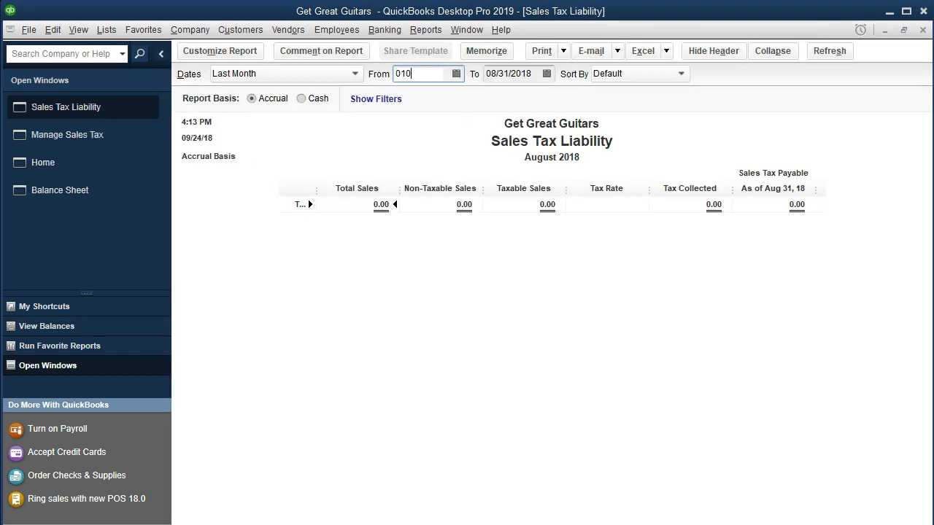
key("Tab")
type("12/31/2019")
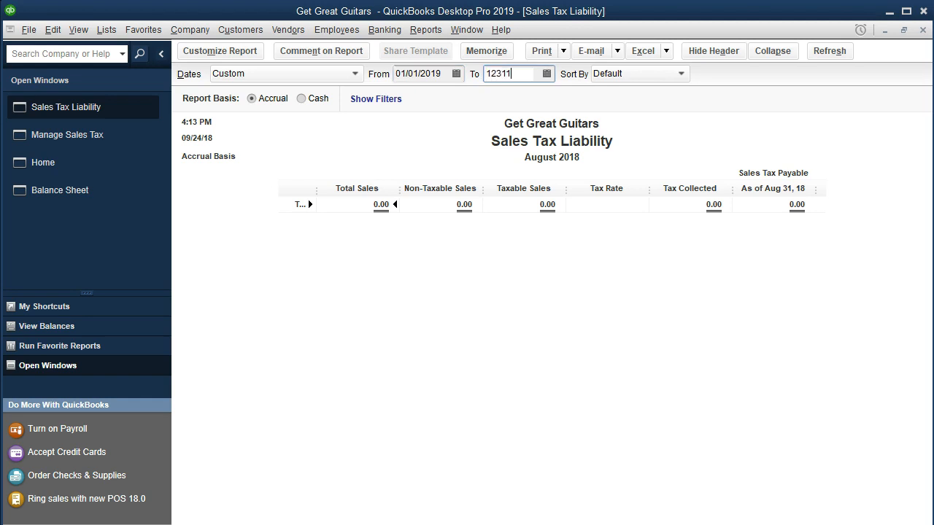
key("Tab")
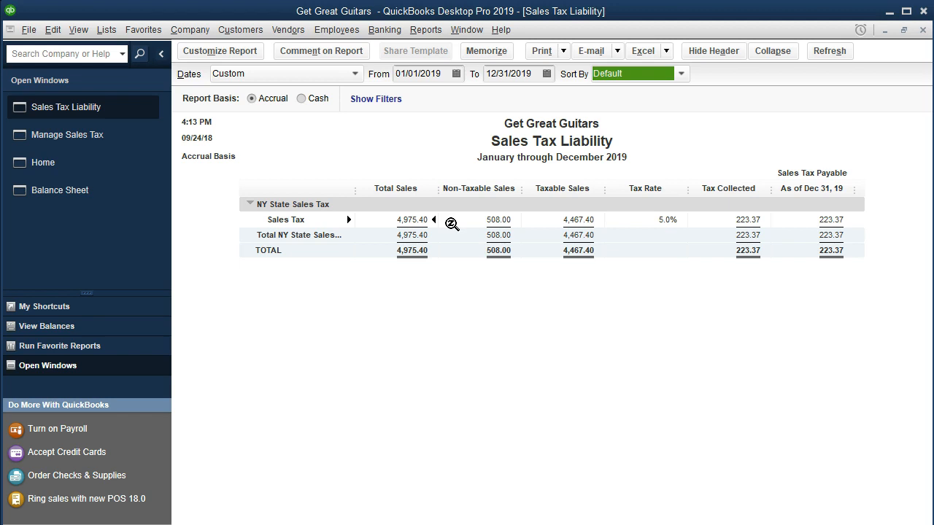
Examine the non-taxable sales, taxable sales, tax rate and tax collected in the Sales Tax Liability report
left_click(492, 221)
left_click(577, 219)
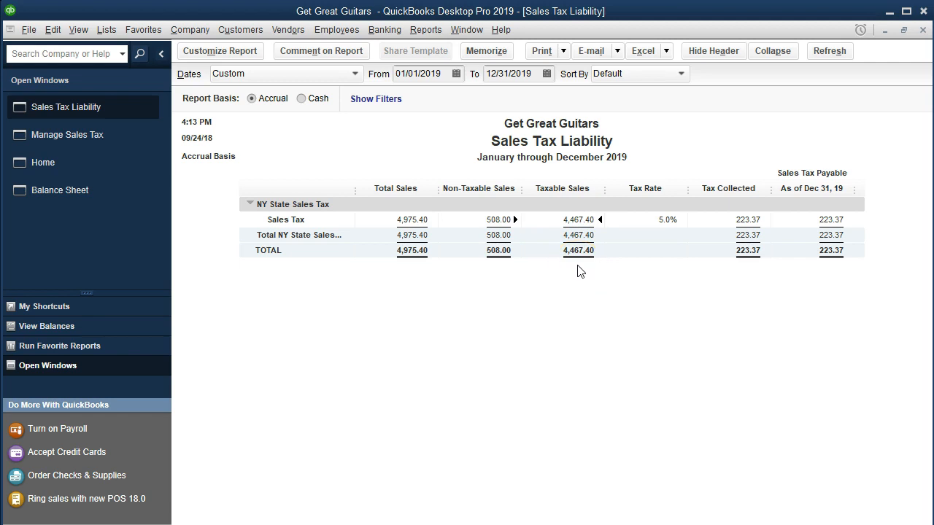
left_click(645, 227)
left_click(732, 222)
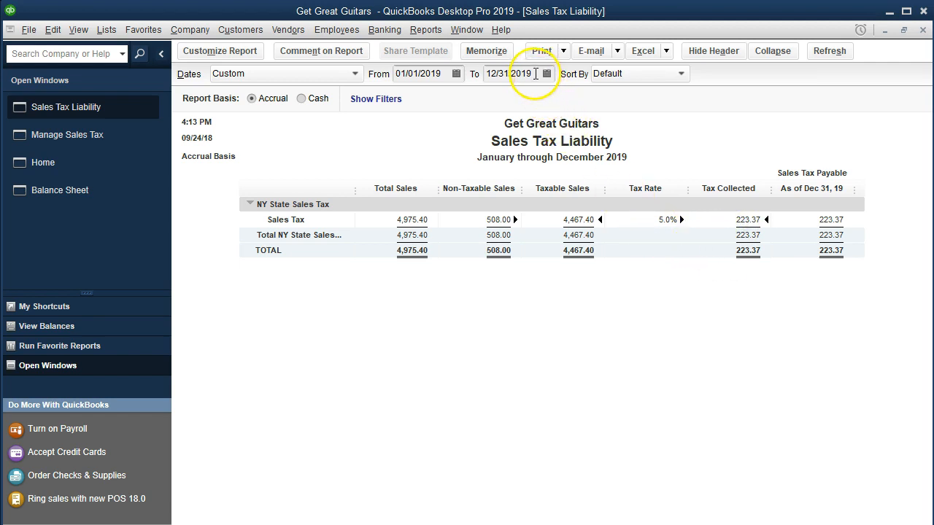
Set the Sales Tax Liability report's end date to 01/31/2019, review the January figures, and close the report
left_click(536, 73)
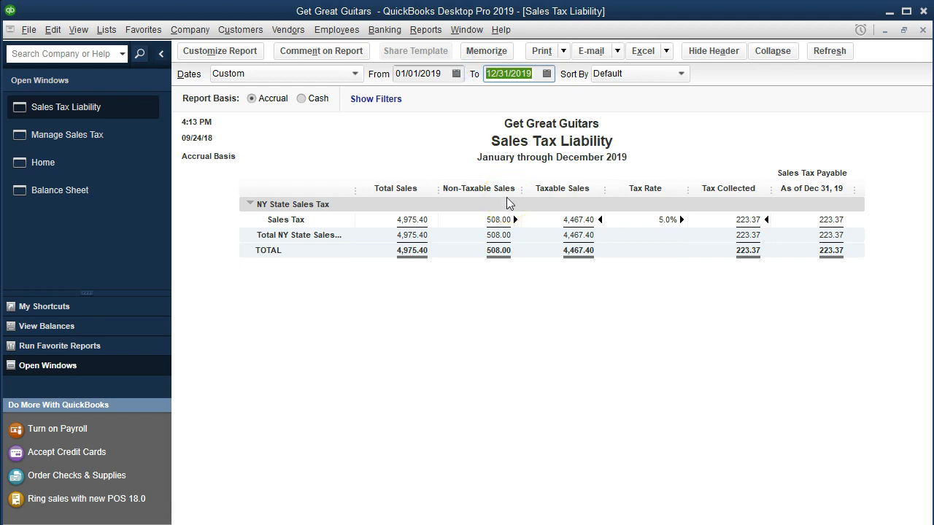
type("01/31/2019")
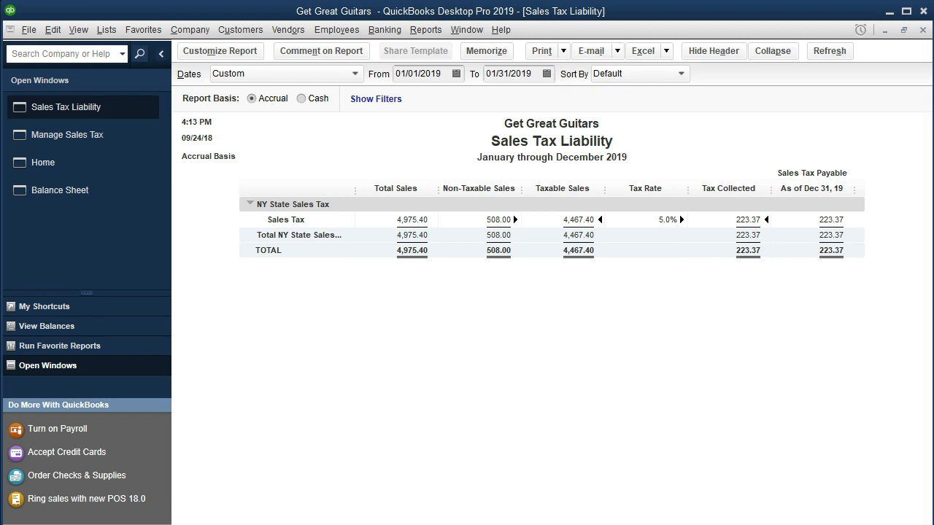
key("Tab")
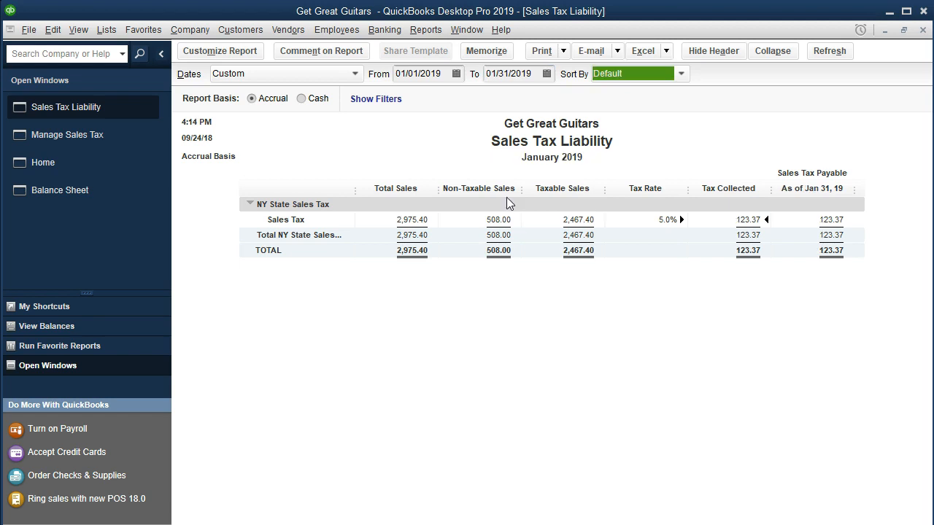
left_click(556, 301)
left_click(923, 31)
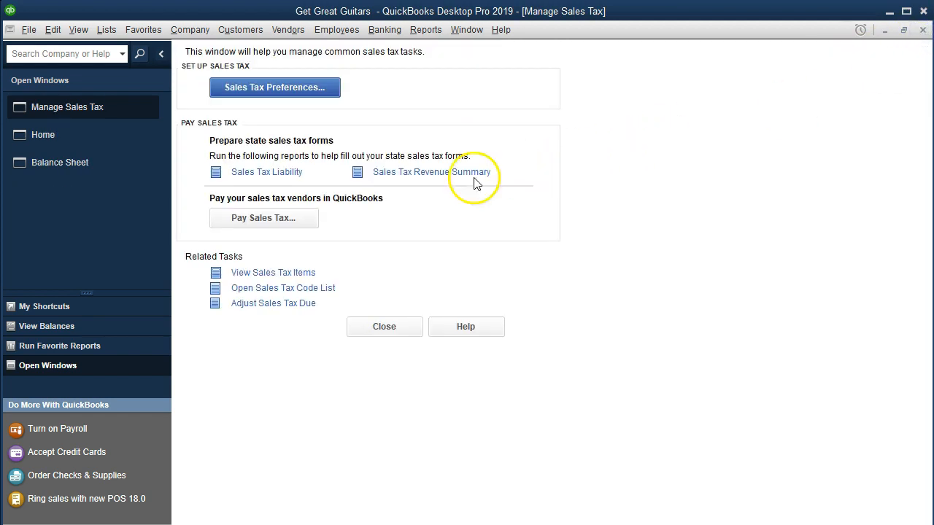
Run the Sales Tax Revenue Summary report for 01/01/2019 through 12/31/2019 and review taxable and non-taxable sales
left_click(396, 176)
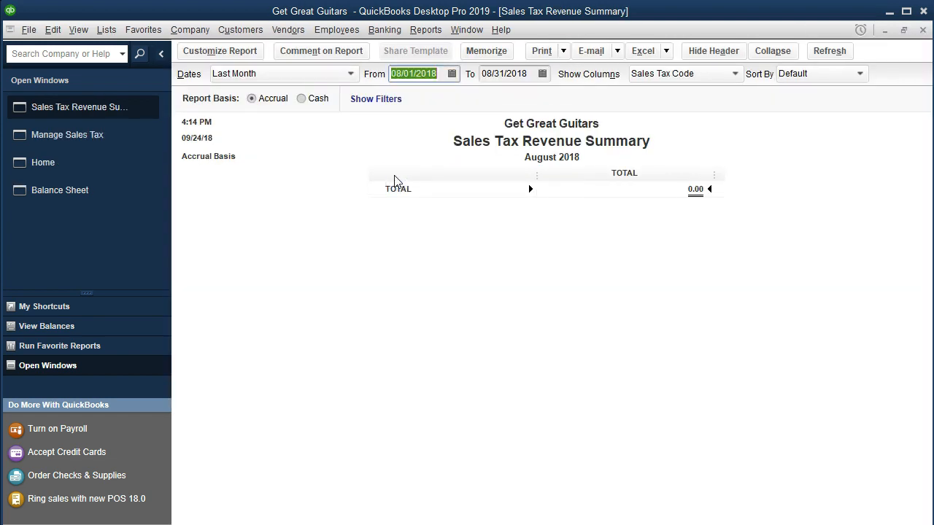
type("010119")
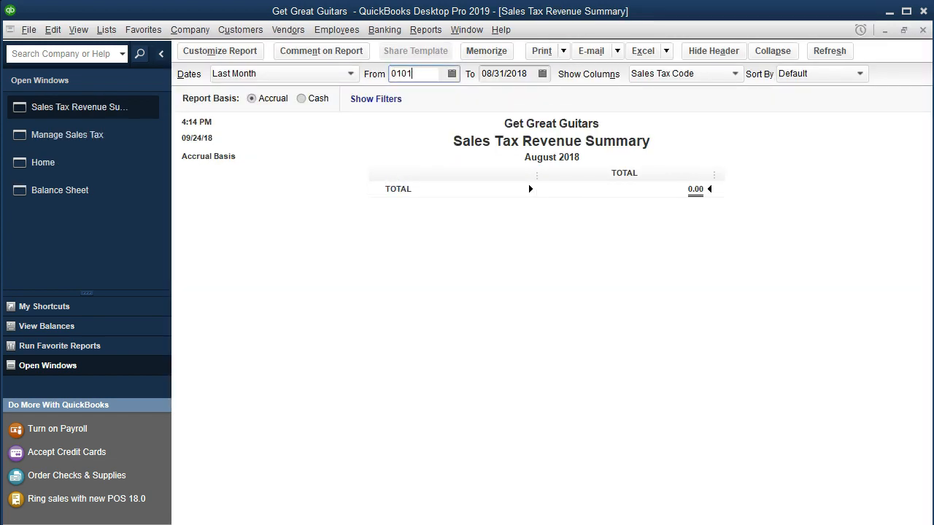
key("Tab")
type("123119")
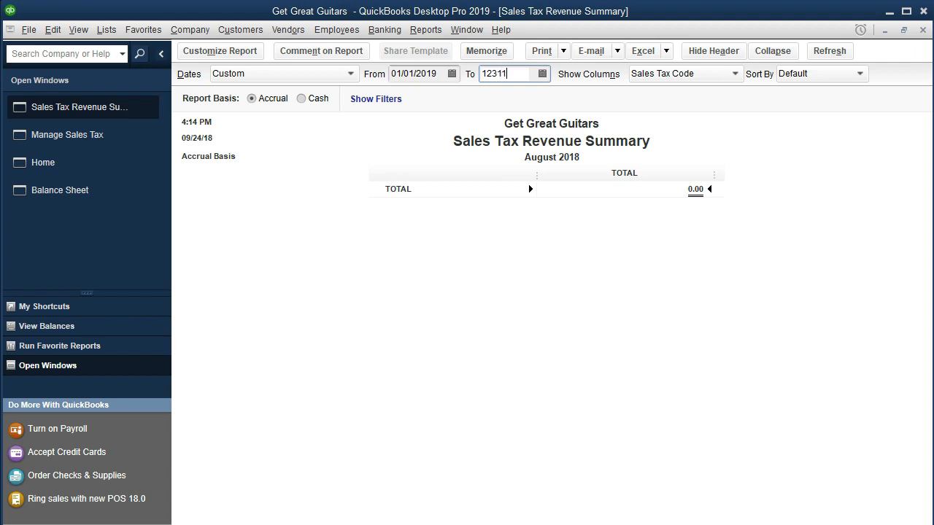
key("Tab")
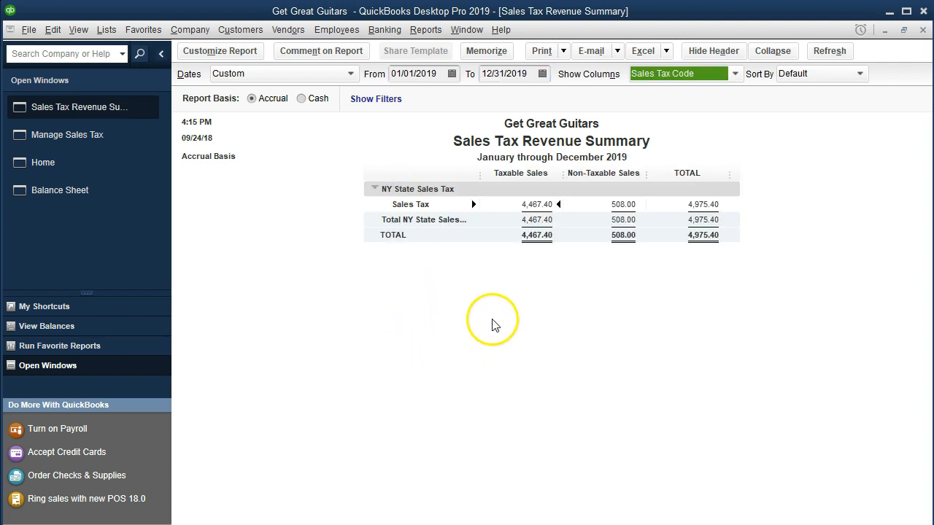
left_click(574, 232)
left_click(567, 280)
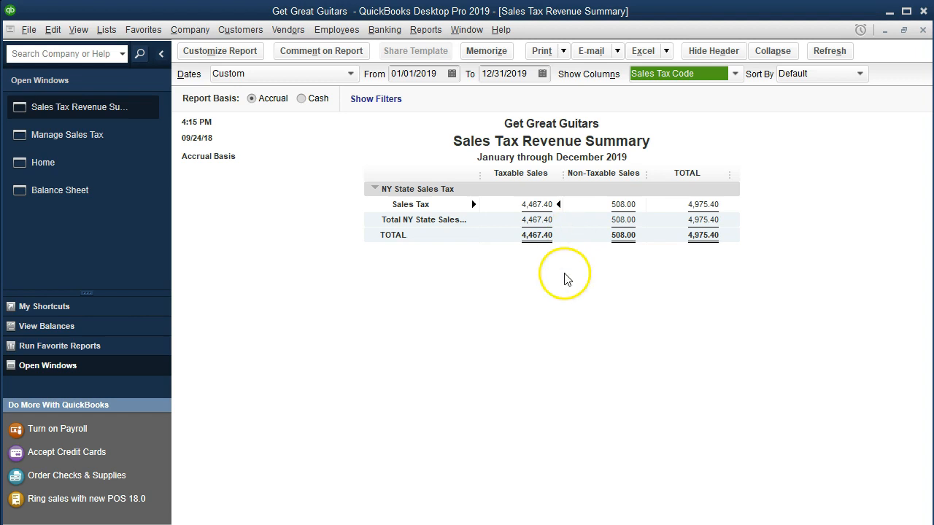
Check the tax by multiplying 4467.40 by .05 in Calculator, and close the calculator and the revenue summary
left_click_drag(933, 95, 674, 122)
left_click(658, 324)
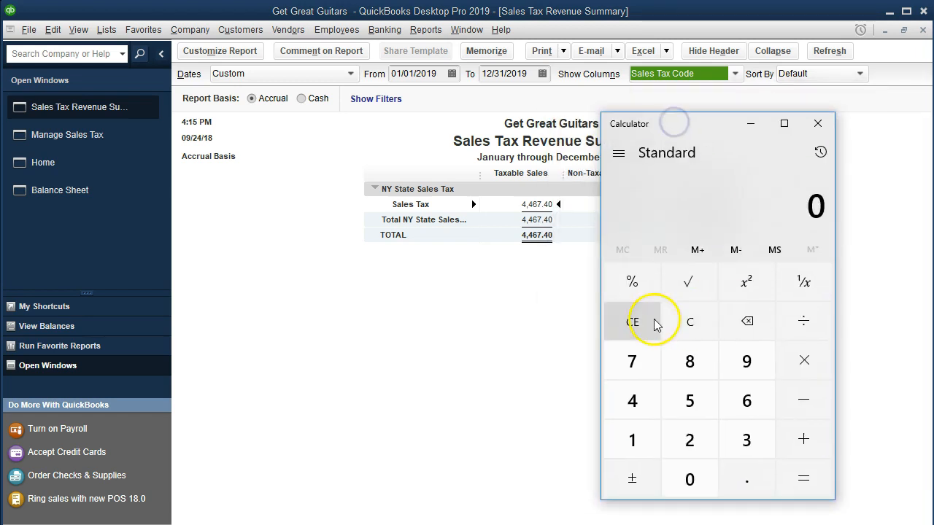
type("4467.40")
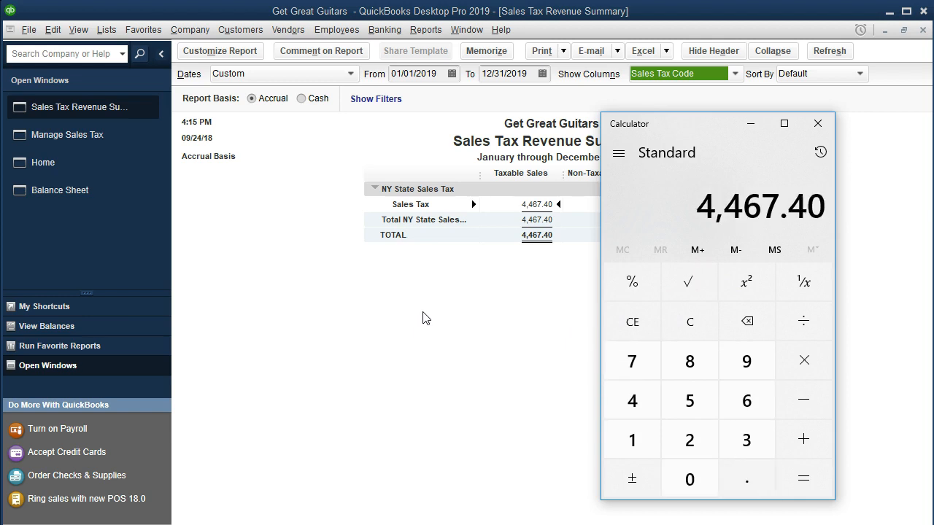
type("*.05")
key("Return")
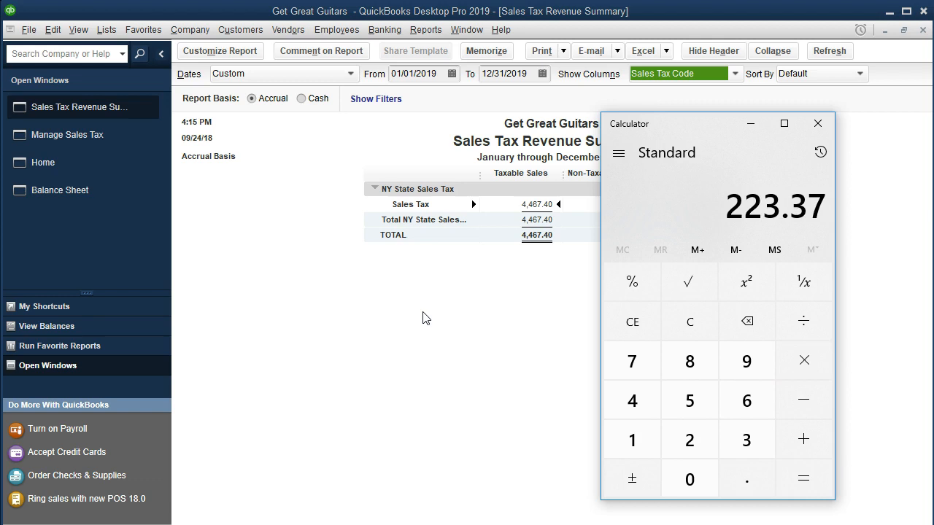
left_click(817, 124)
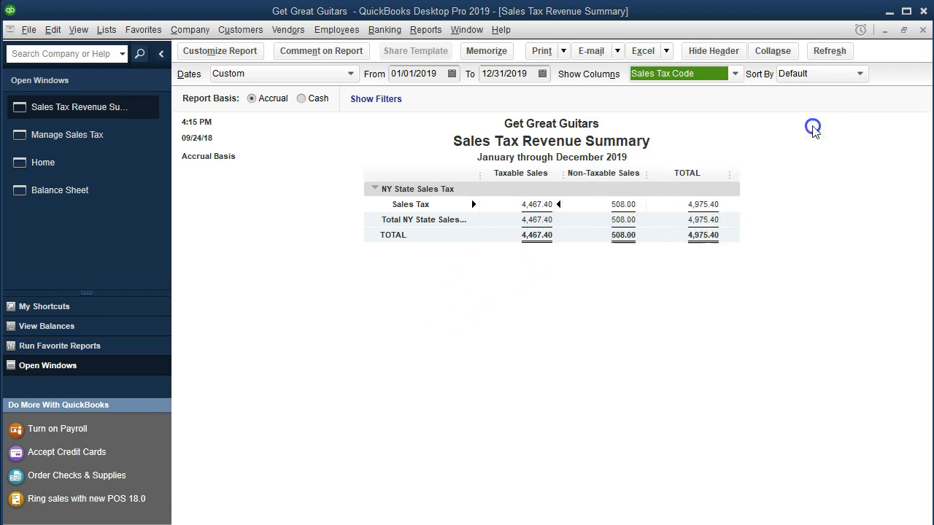
left_click(923, 30)
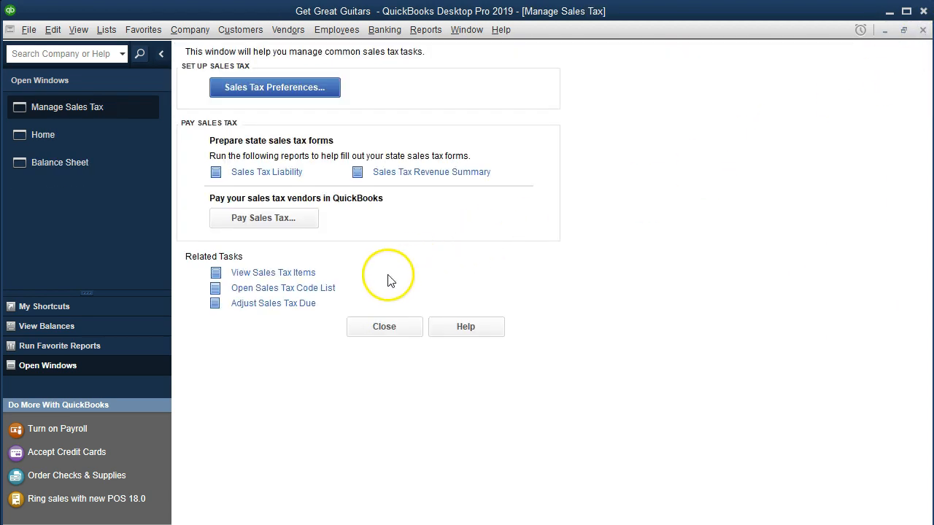
View the sales tax item listing, and check the Sales Tax item in the Item List before closing that list
left_click(264, 275)
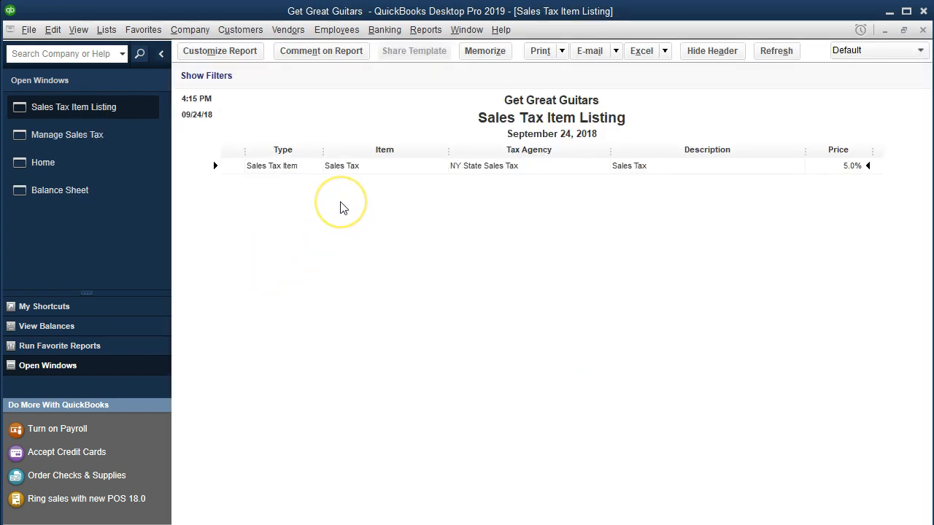
left_click(106, 29)
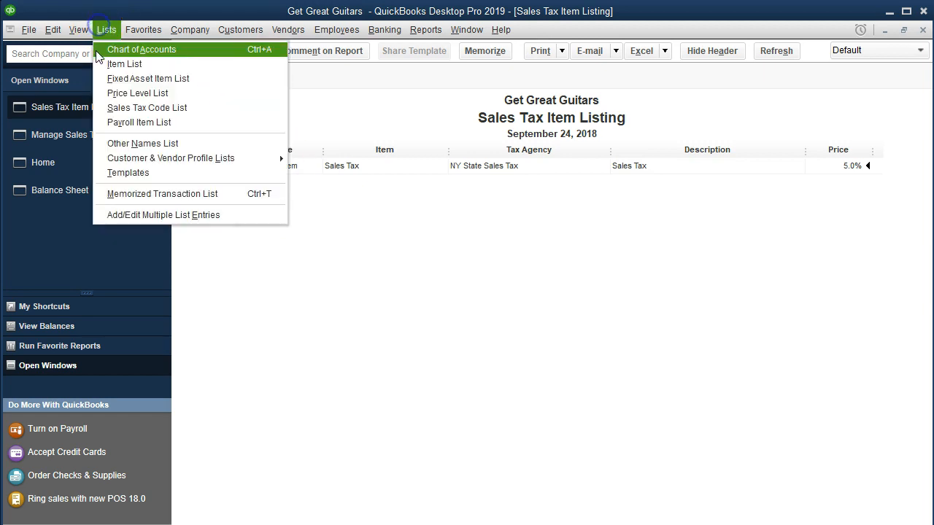
left_click(144, 64)
left_click(323, 363)
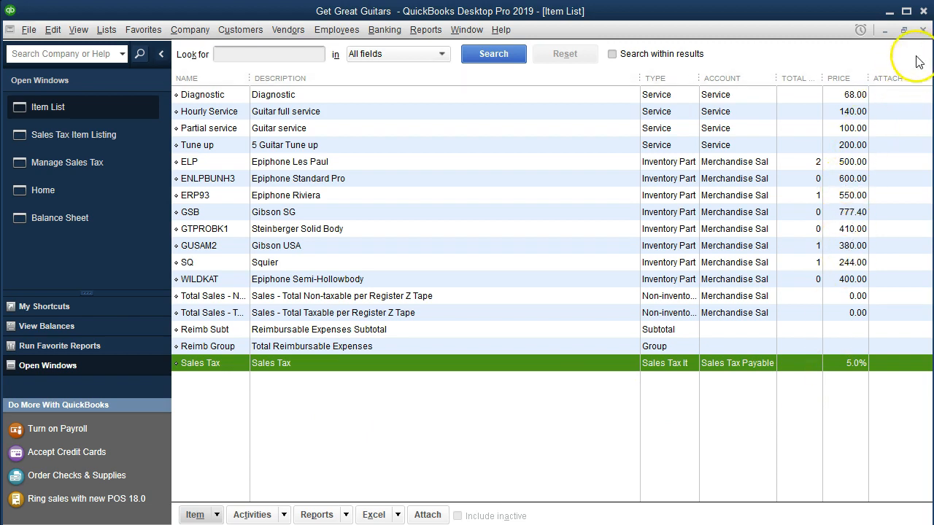
left_click(926, 32)
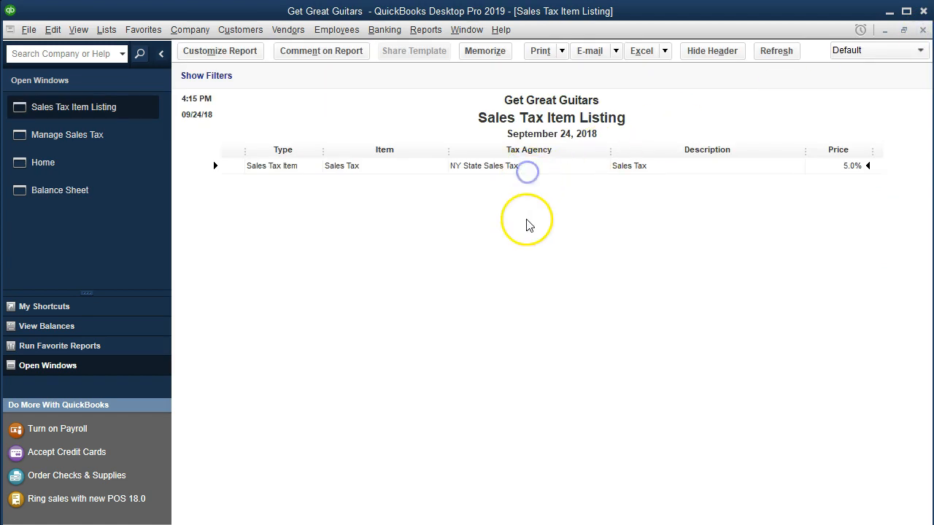
Close the sales tax item listing, and review the taxable and non-taxable codes in the Sales Tax Code List
left_click(923, 31)
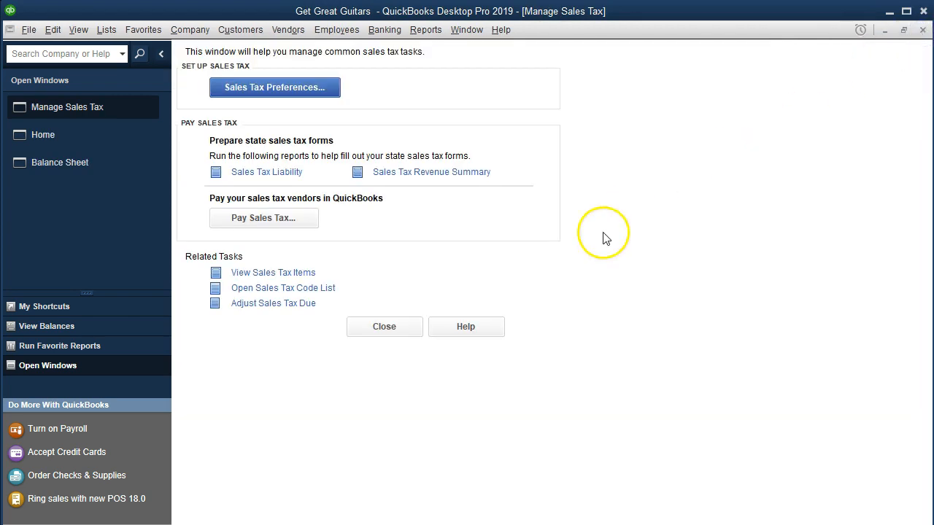
left_click(295, 289)
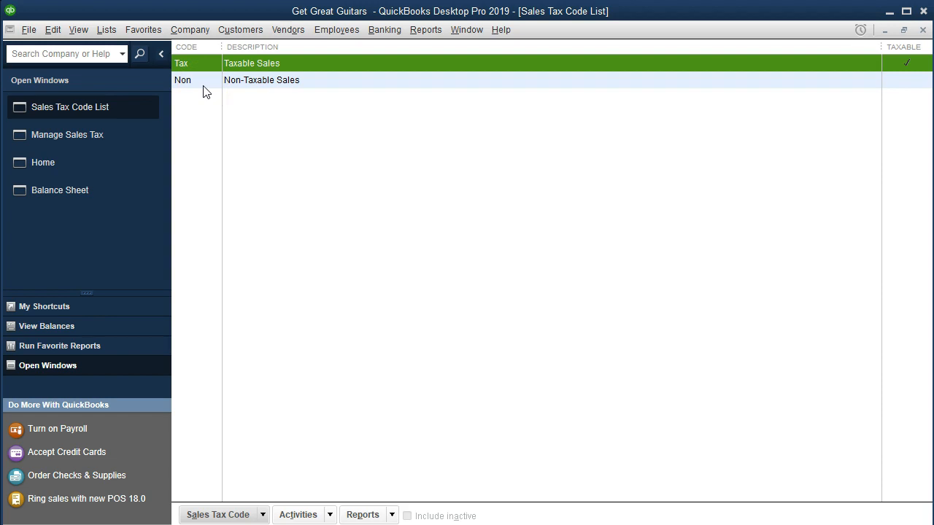
left_click(923, 31)
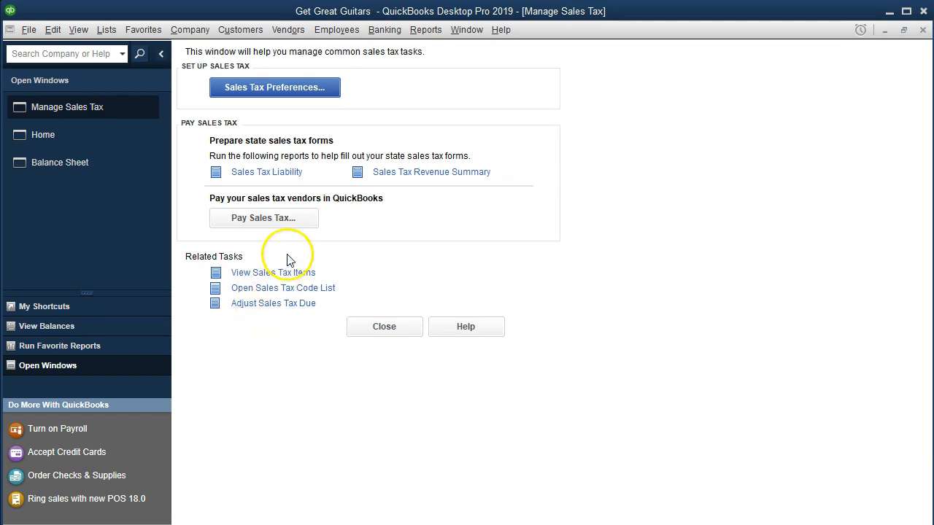
Start a sales tax payment from Checking with check date 02/28/2019, showing sales tax due through 01/31/2019
left_click(307, 219)
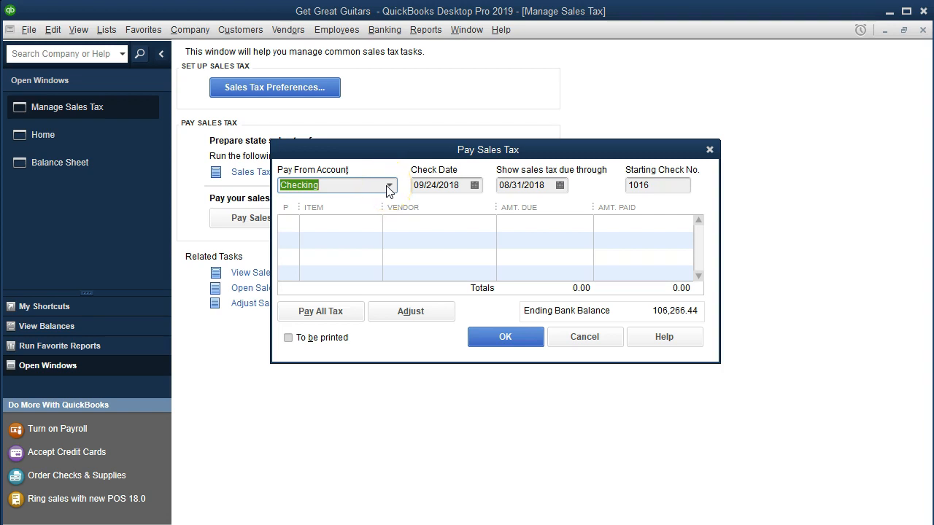
key("Tab")
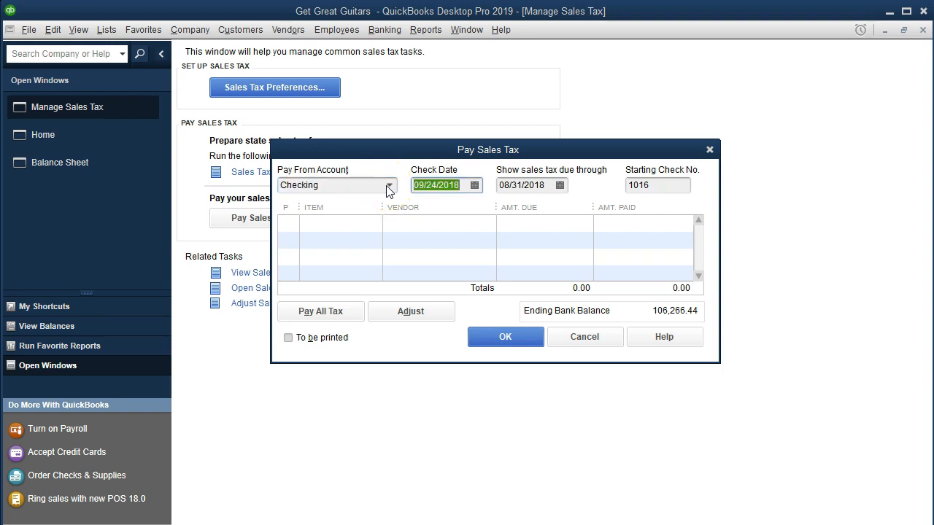
type("022819")
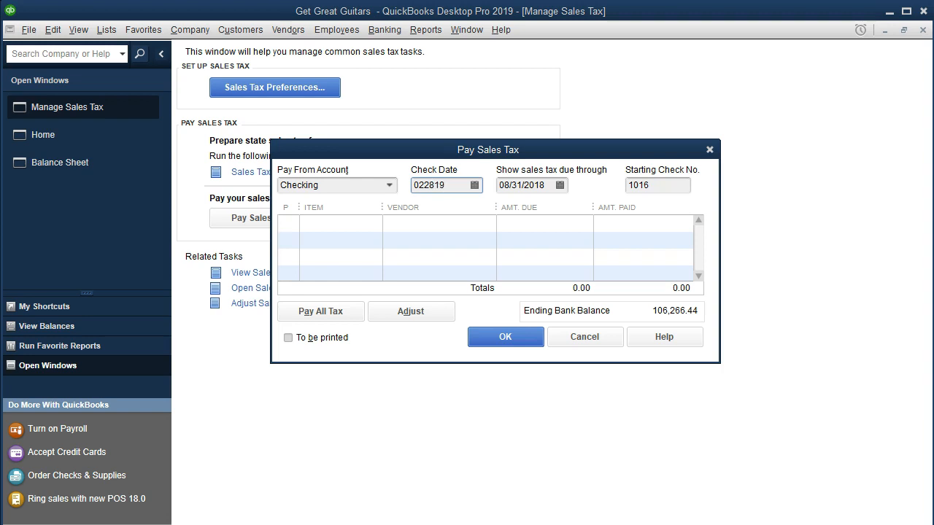
key("Tab")
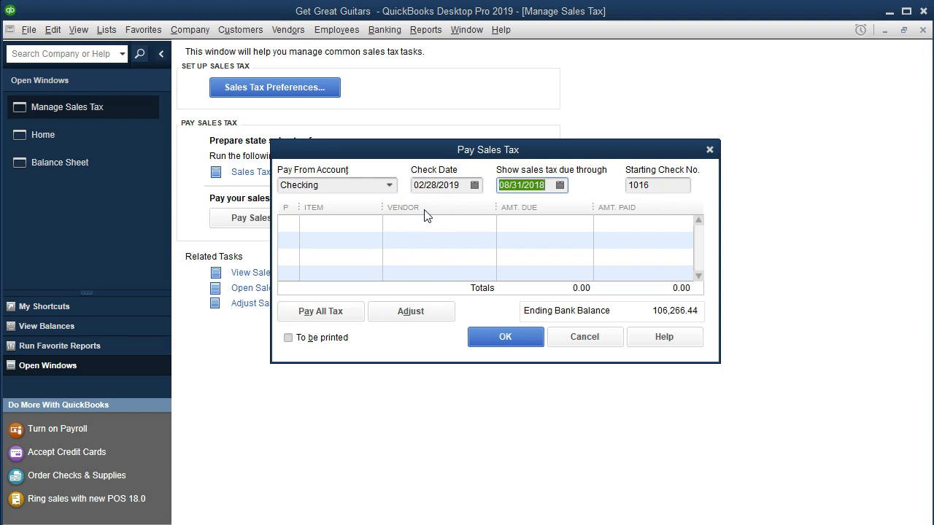
type("013119")
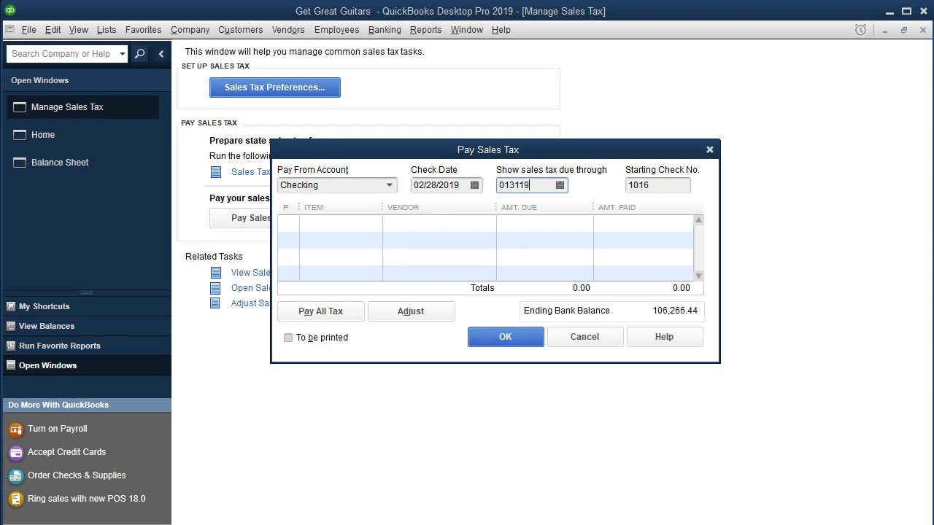
key("Tab")
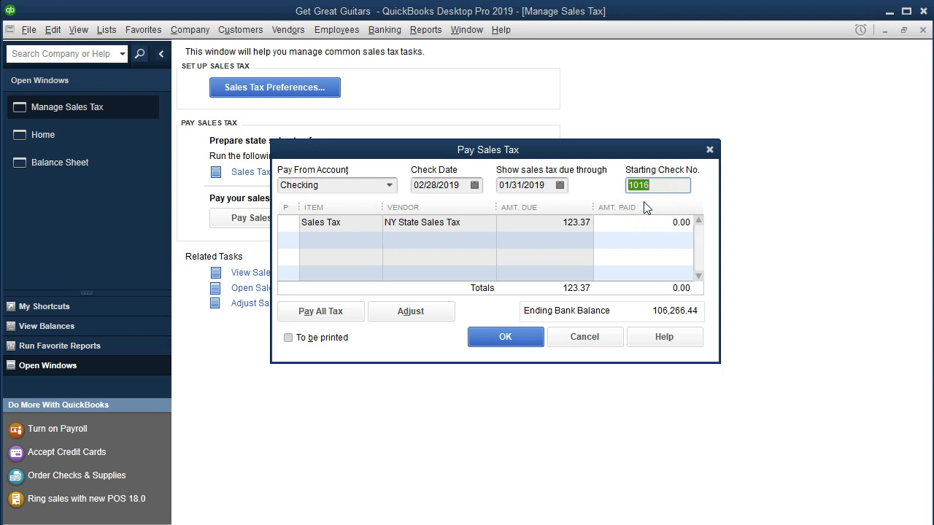
Select the NY State Sales Tax amount due for payment, record the payment, and close Manage Sales Tax
left_click(290, 223)
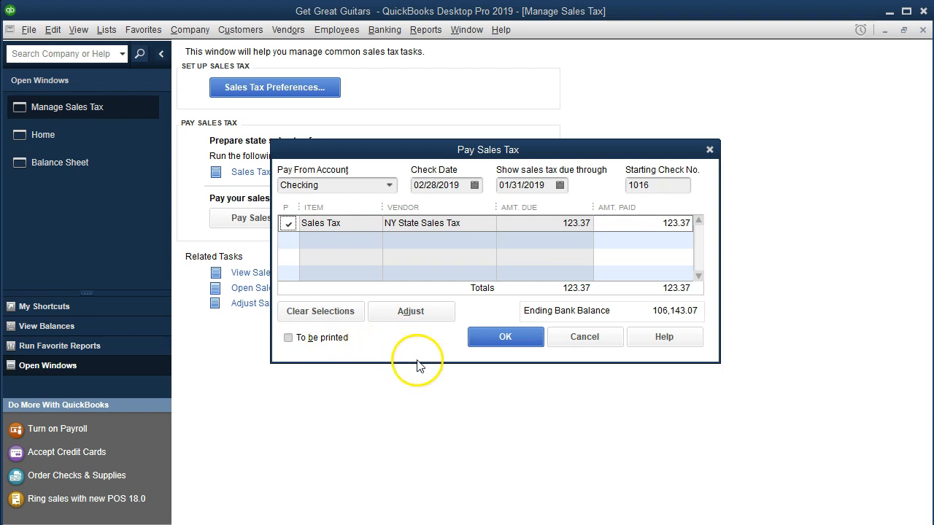
left_click(494, 338)
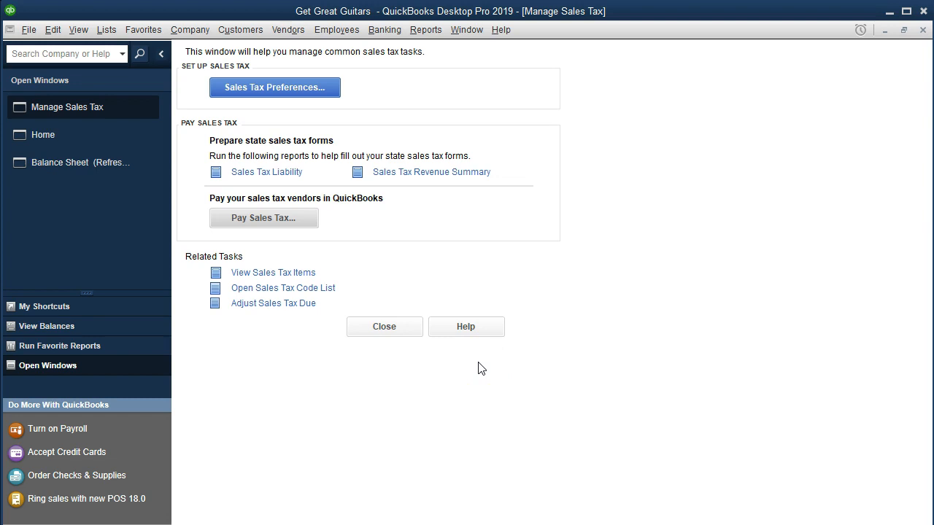
left_click(923, 30)
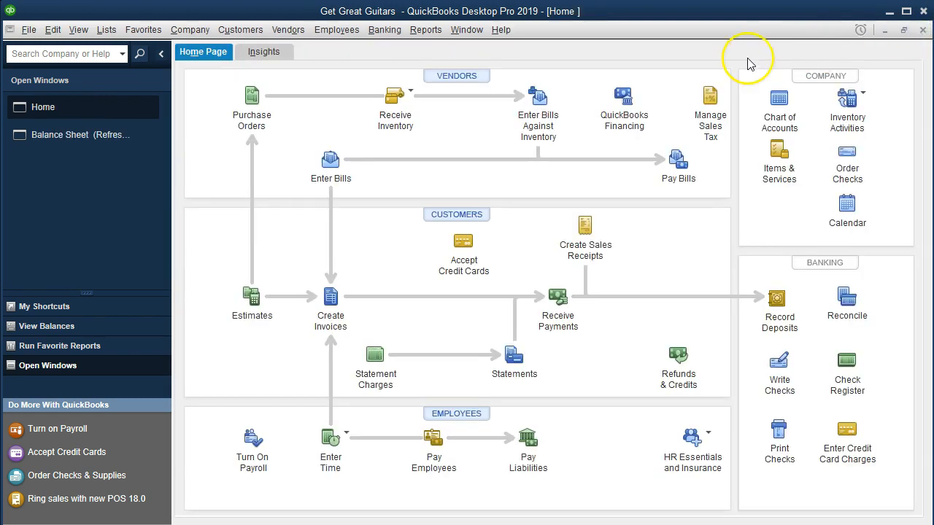
Open the Checking account register, examine the NY State Sales Tax payment check dated 02/28/2019, and close the check
left_click(384, 33)
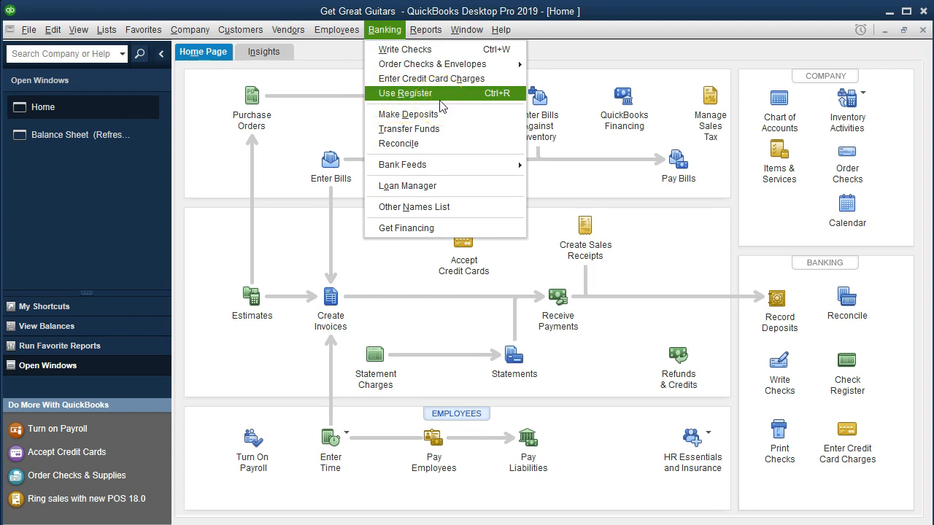
left_click(440, 101)
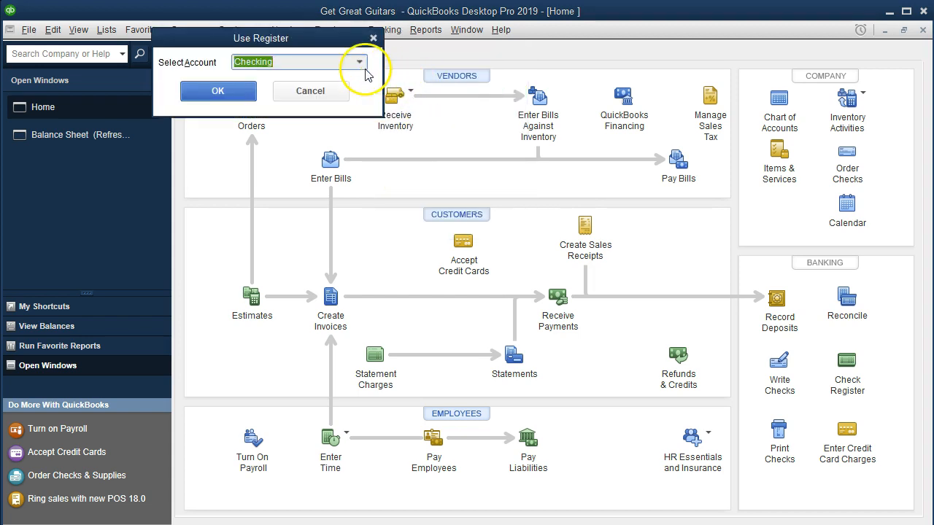
left_click(232, 92)
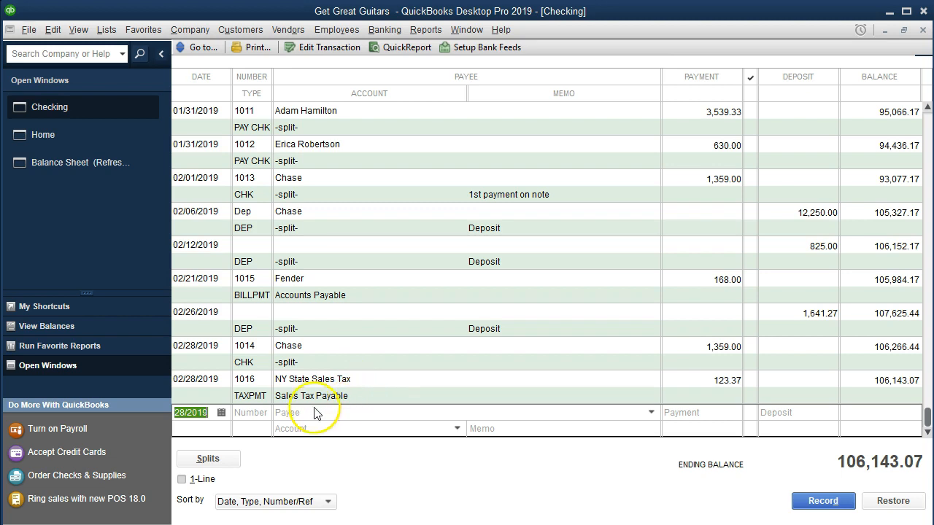
double_click(259, 397)
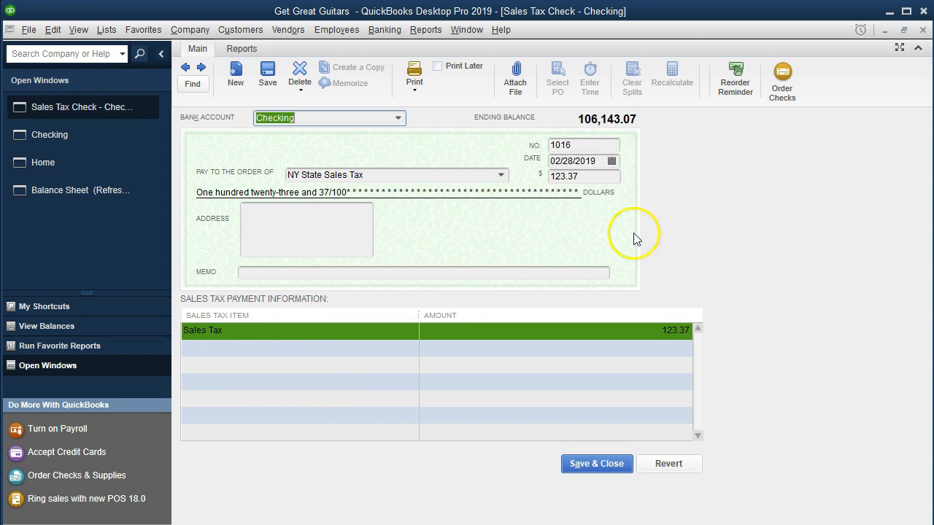
left_click(923, 30)
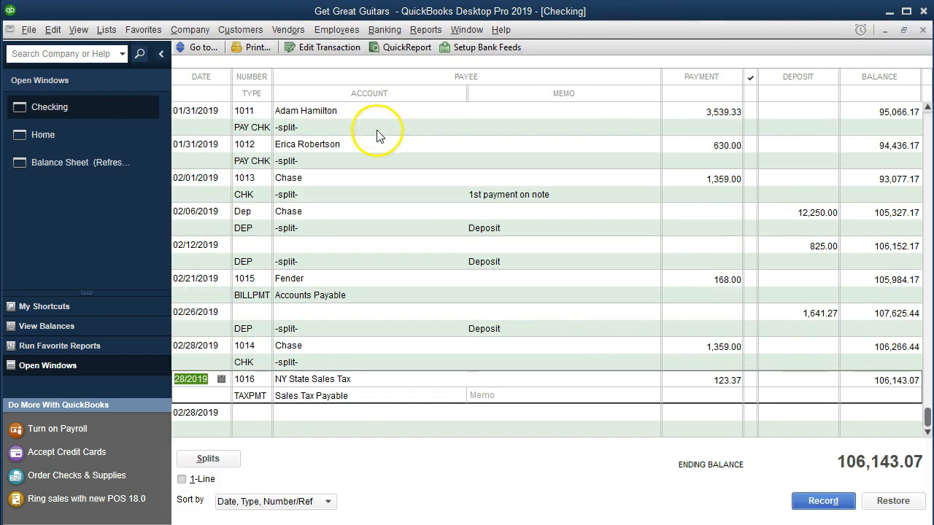
Return to the Balance Sheet, open the transaction detail behind Sales Tax Payable, and examine the entries through 01/31/2019
left_click(77, 166)
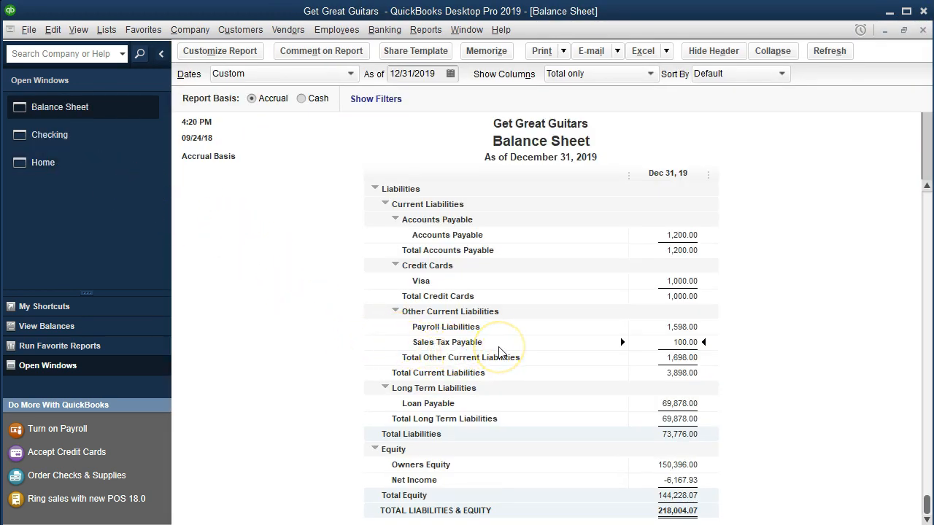
double_click(649, 342)
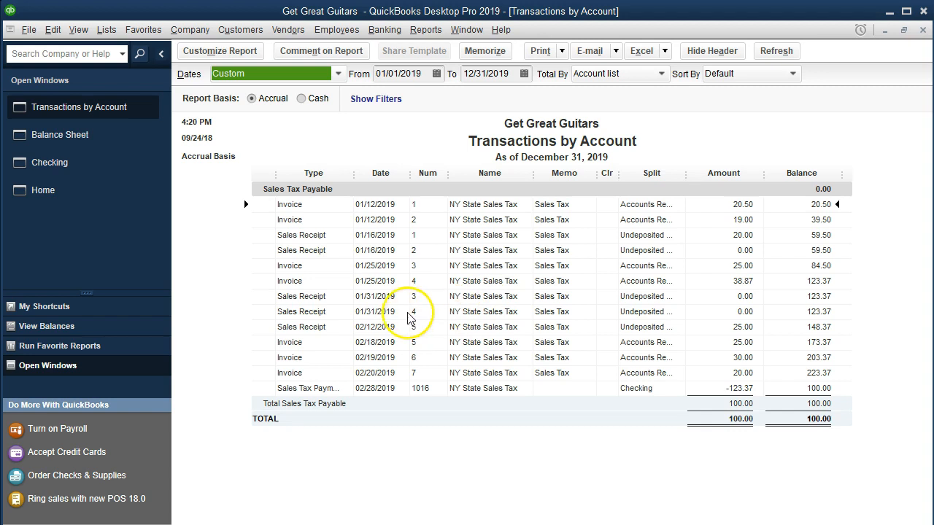
left_click(721, 311)
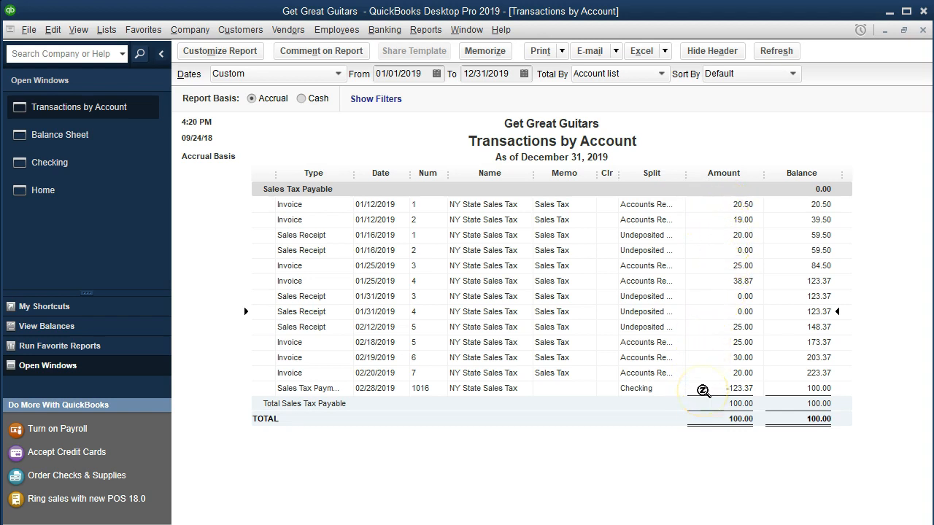
key("XF86Calculator")
left_click_drag(716, 128, 602, 132)
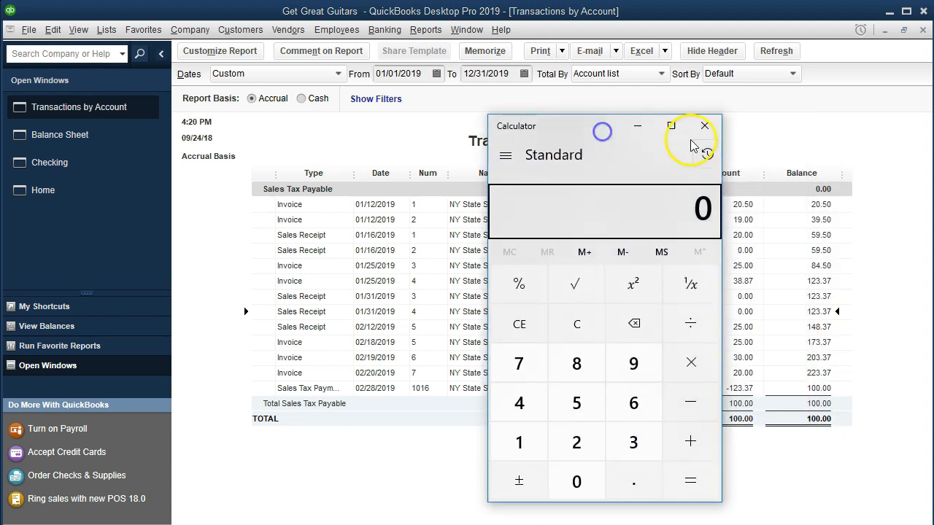
left_click(693, 135)
Examine the February 2019 sales receipt and invoice amounts in the Sales Tax Payable detail
left_click(743, 327)
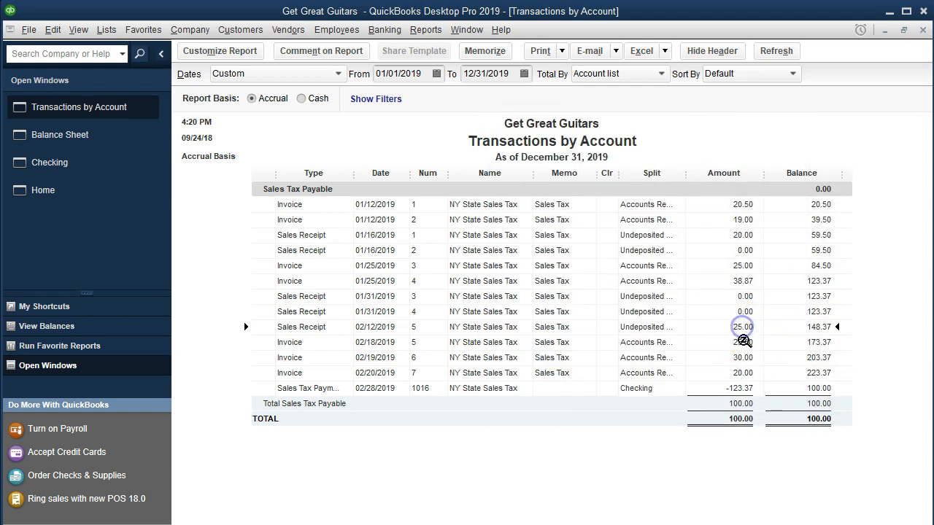
left_click(743, 357)
left_click(742, 373)
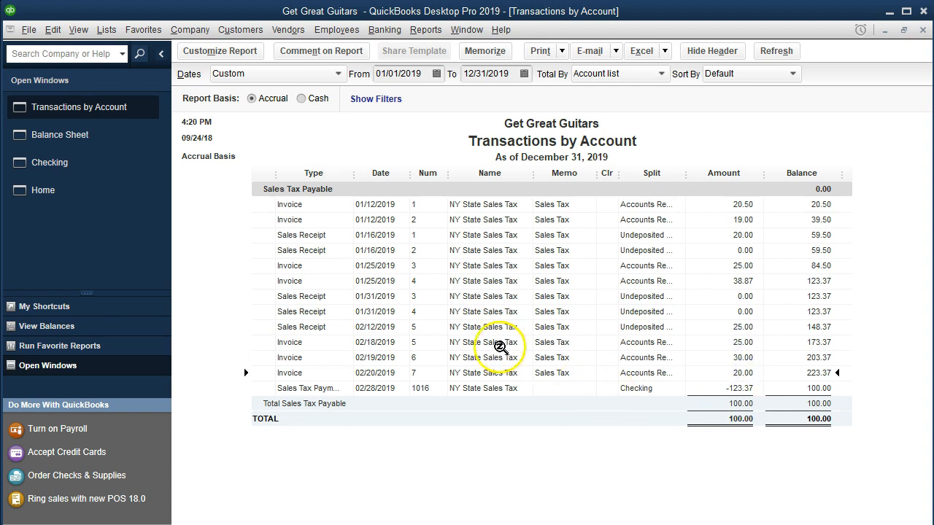
left_click(400, 329)
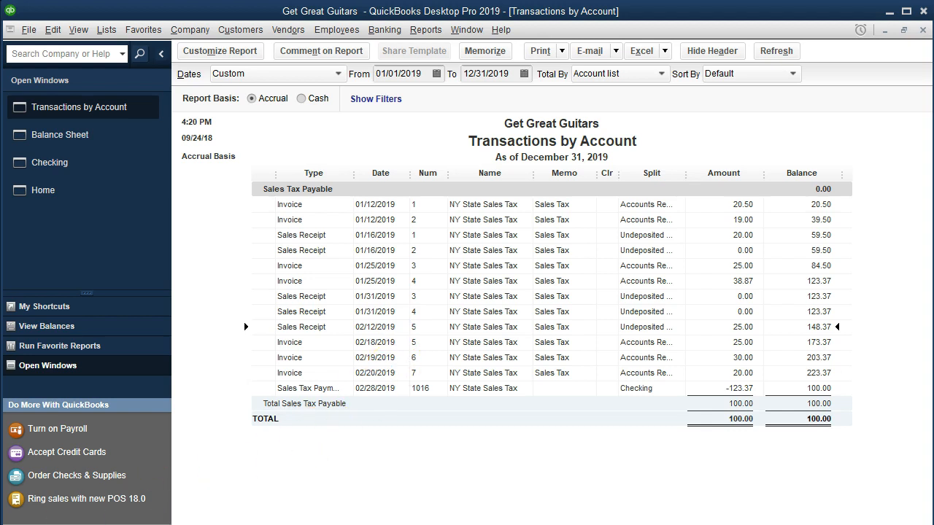
View the sales tax payment check dated 02/28/2019, and close both the check and the Sales Tax Payable detail
double_click(746, 388)
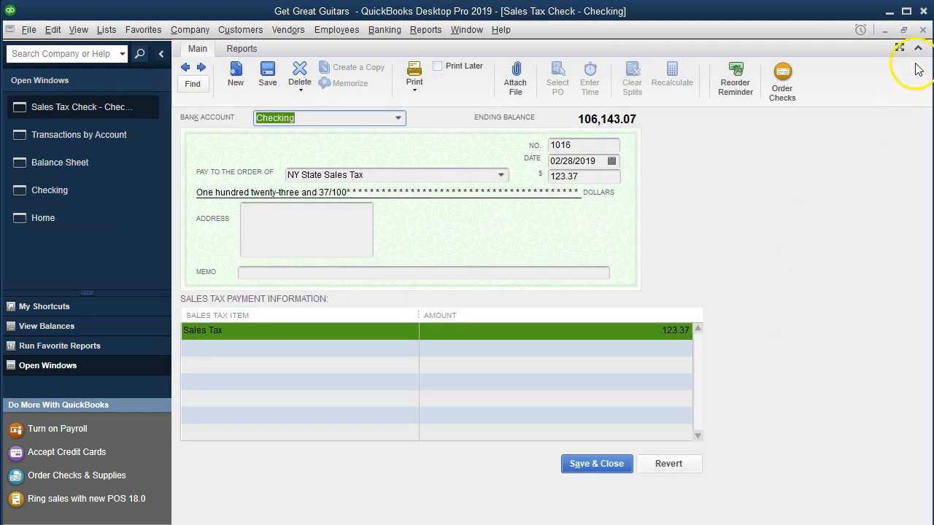
left_click(923, 30)
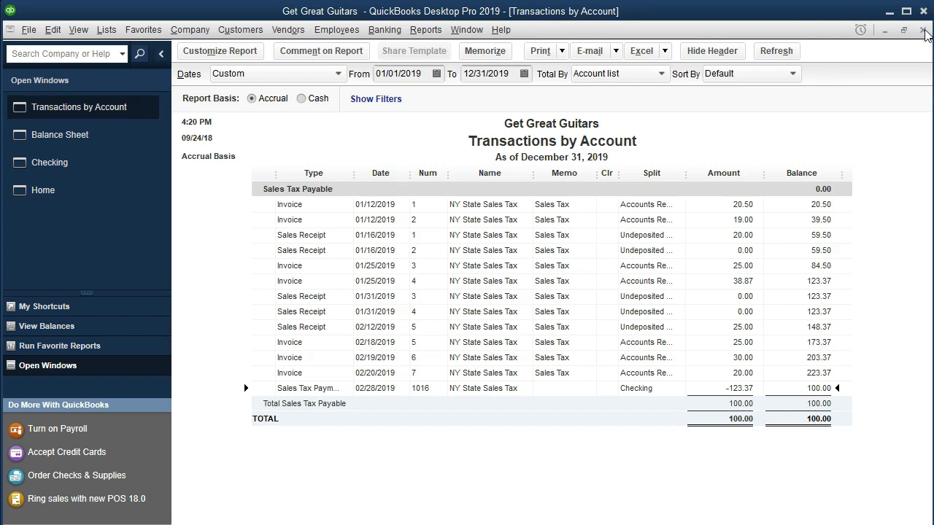
left_click(923, 30)
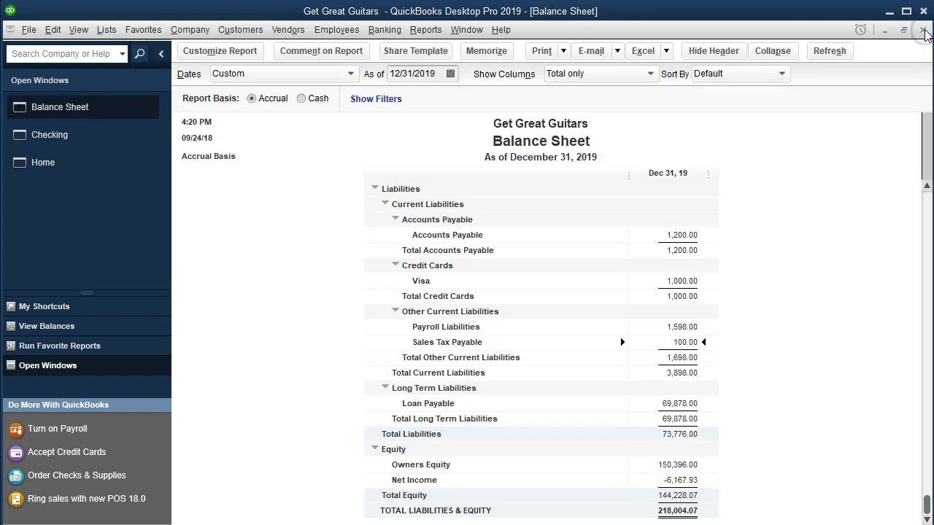
Open the transaction detail behind the Balance Sheet's Checking balance and locate the NY State Sales Tax payment dated 02/28/2019
scroll(745, 254, "up", 6)
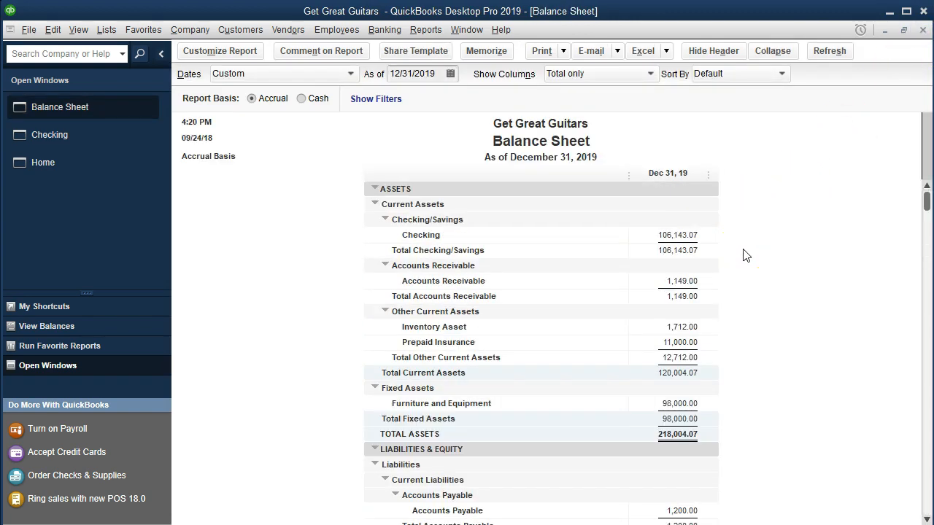
left_click(689, 234)
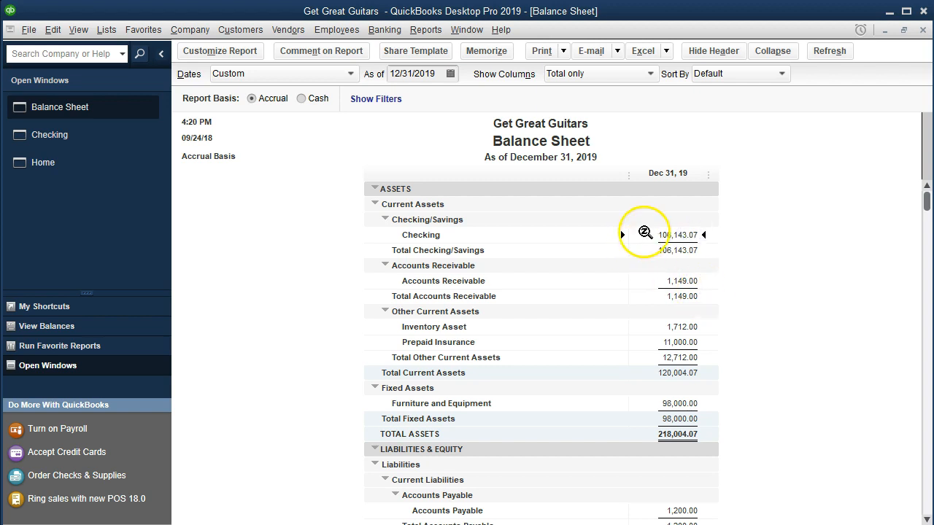
double_click(645, 233)
scroll(647, 302, "down", 3)
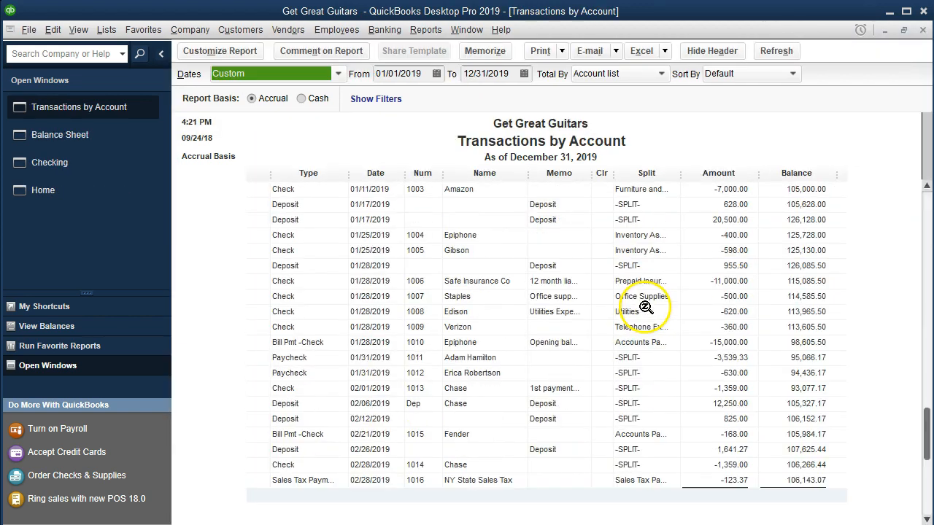
left_click(682, 480)
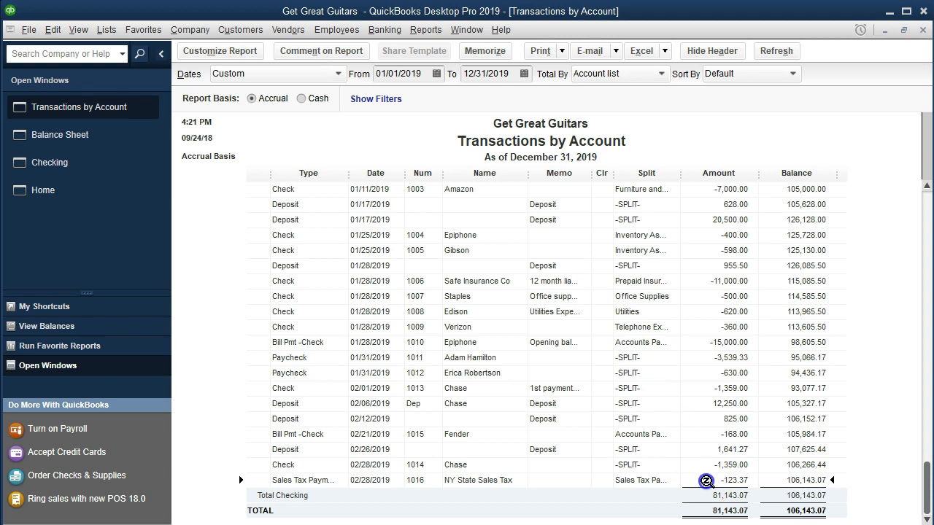